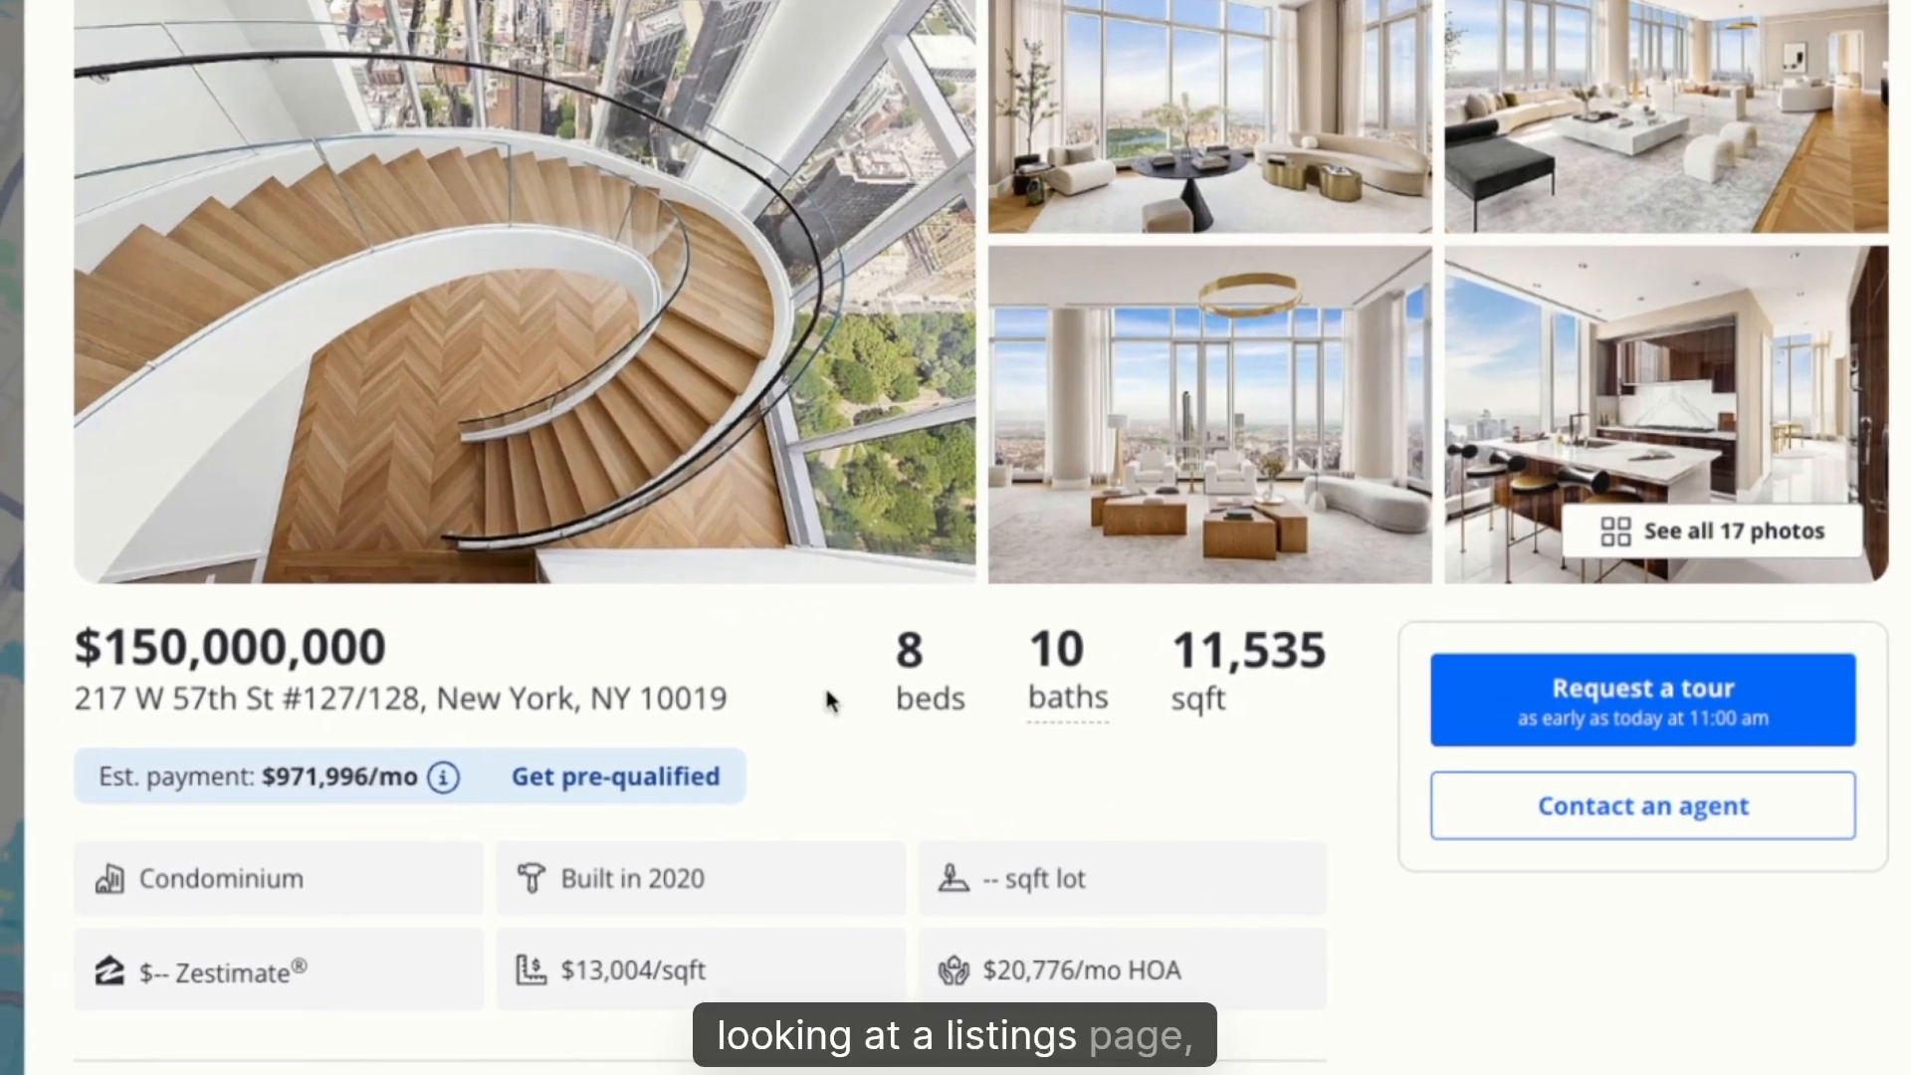
pyautogui.moveTo(232, 651); pyautogui.dragTo(527, 703)
pyautogui.moveTo(851, 665); pyautogui.dragTo(1006, 664)
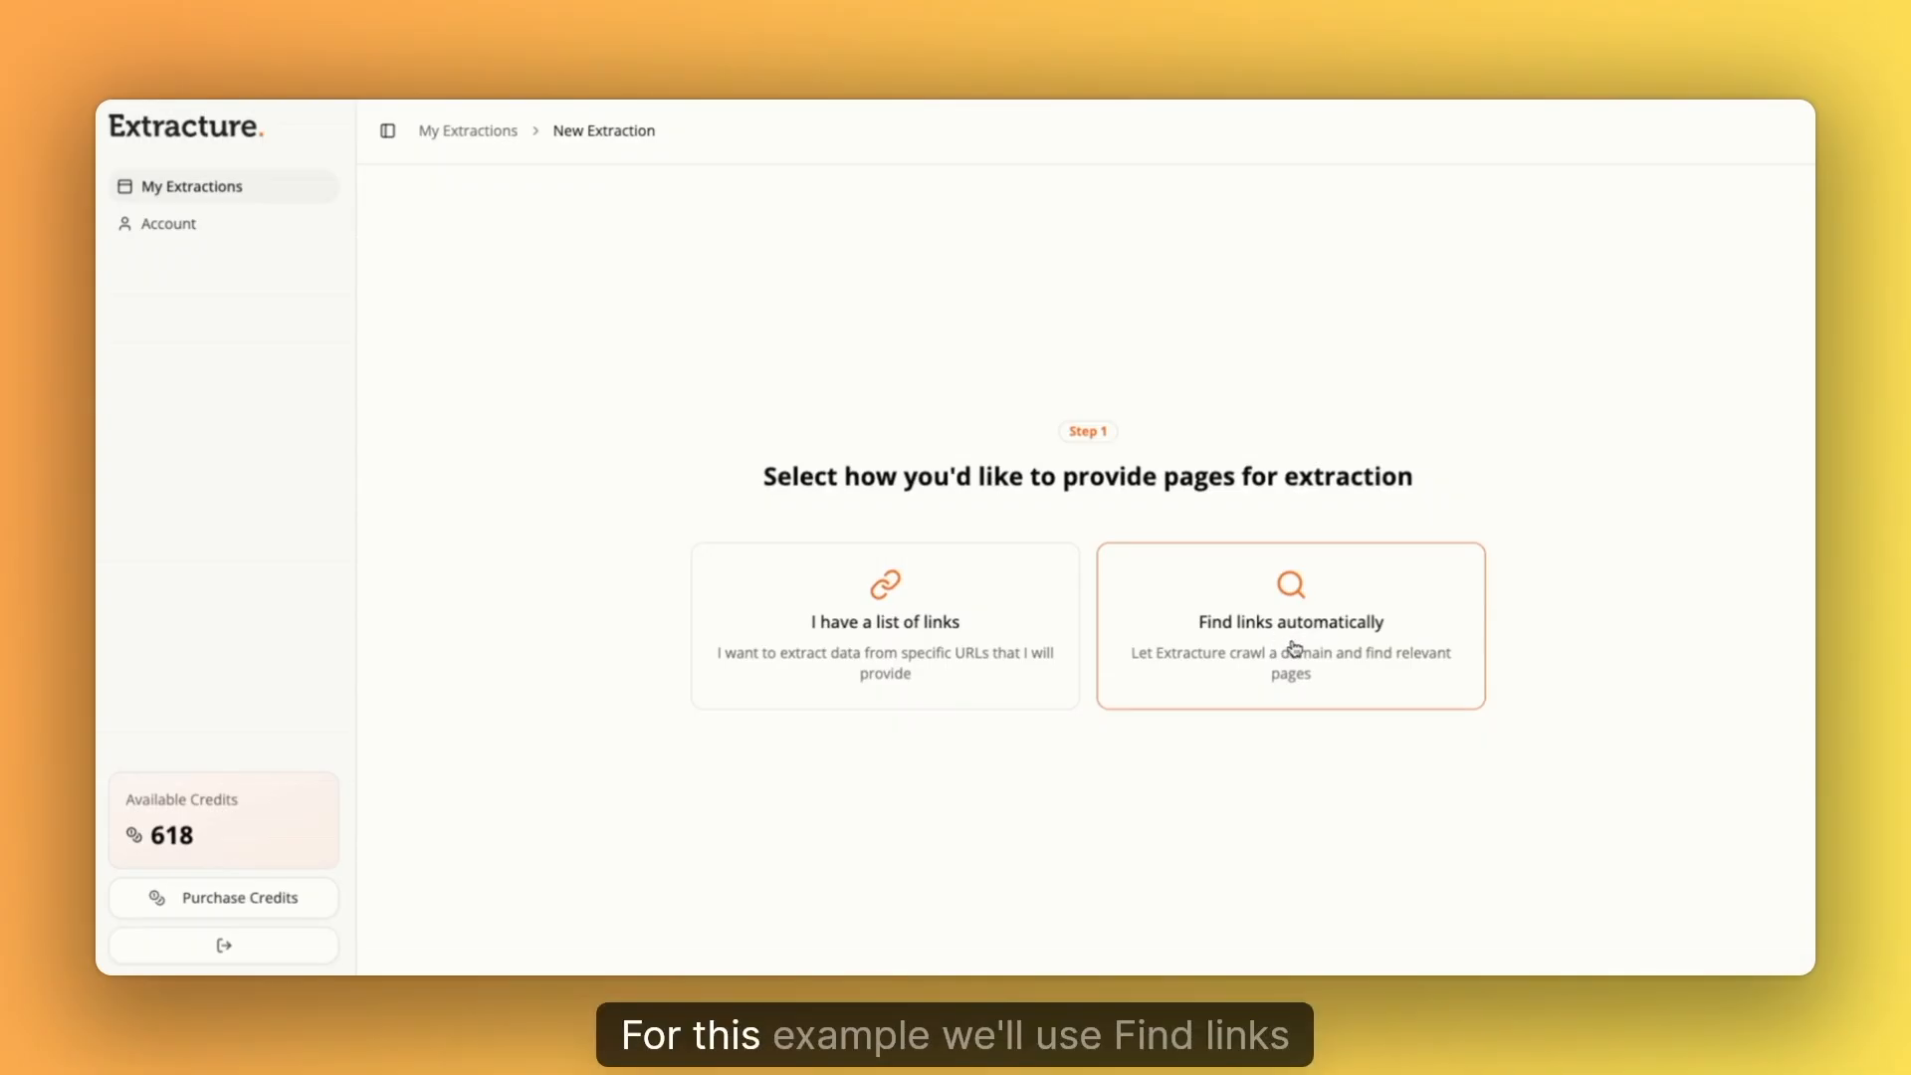
pyautogui.click(1302, 659)
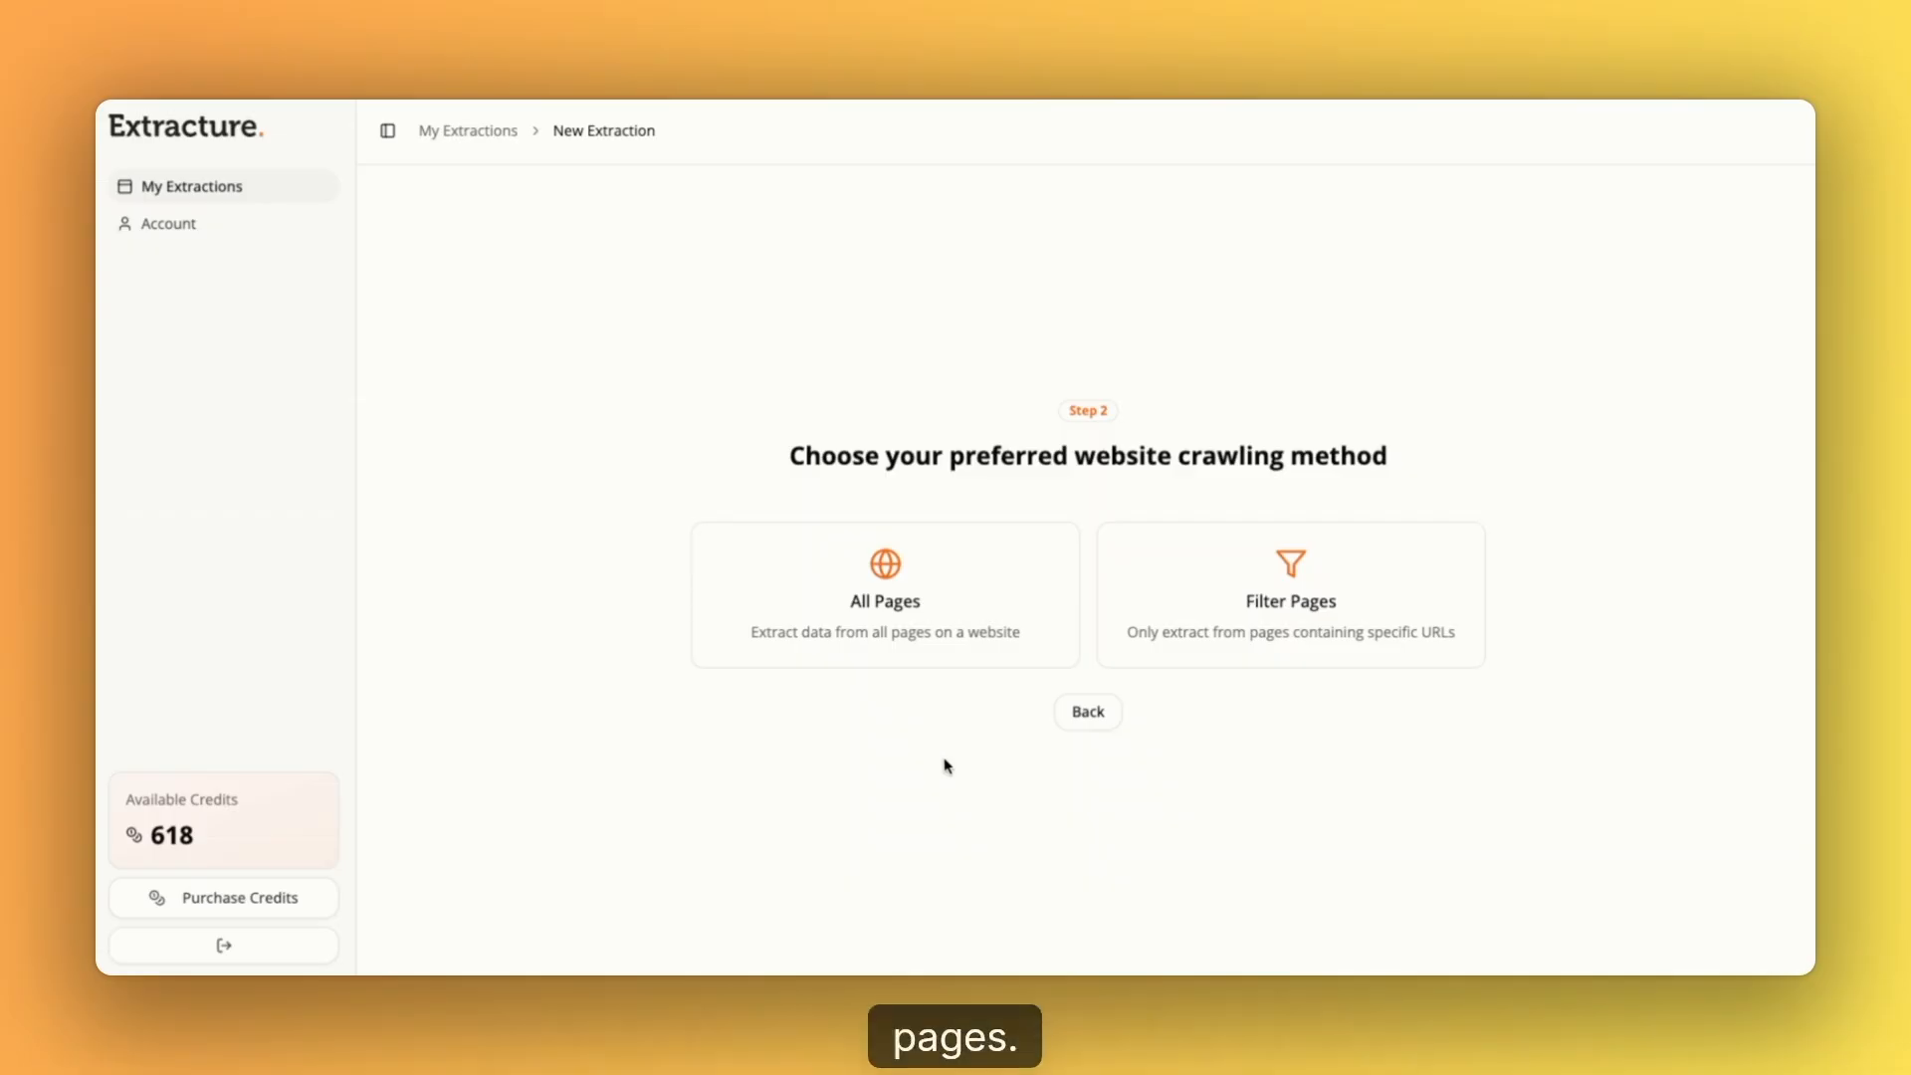
pyautogui.click(1245, 597)
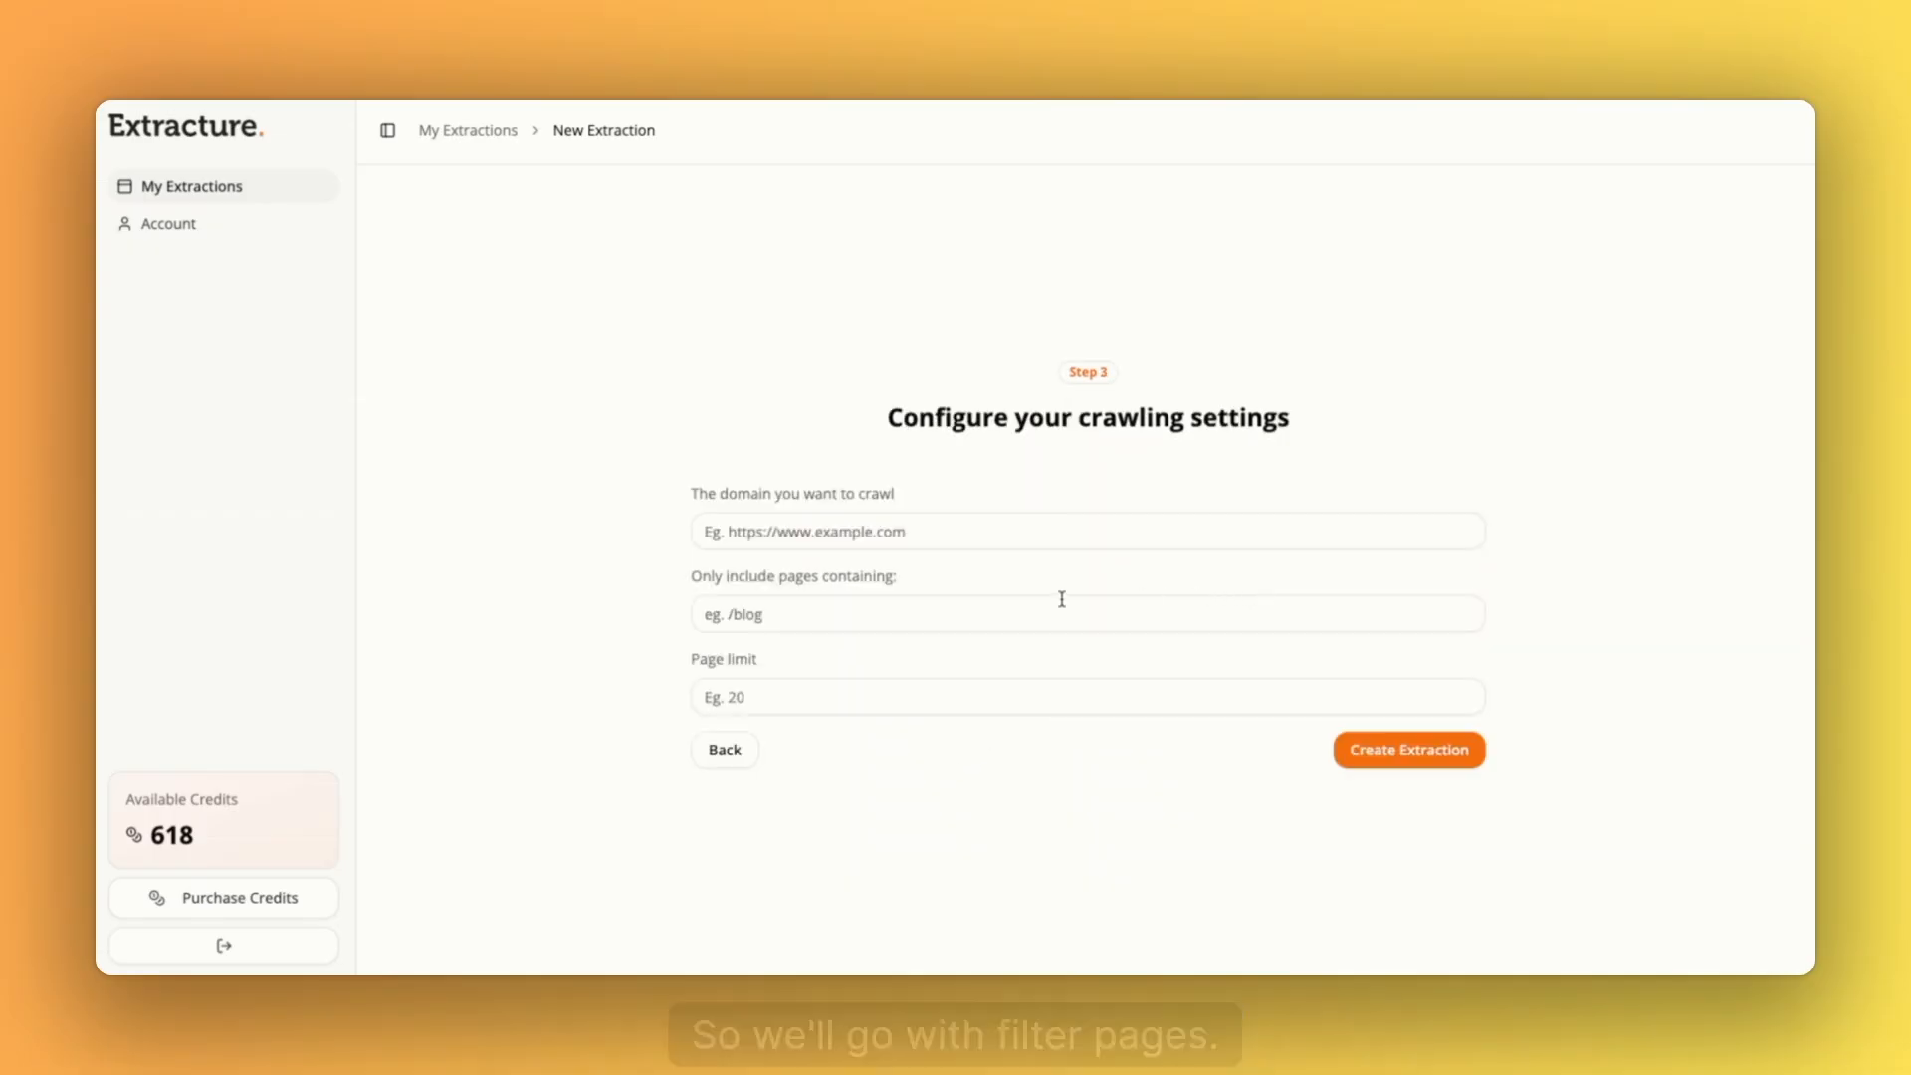
pyautogui.click(843, 540)
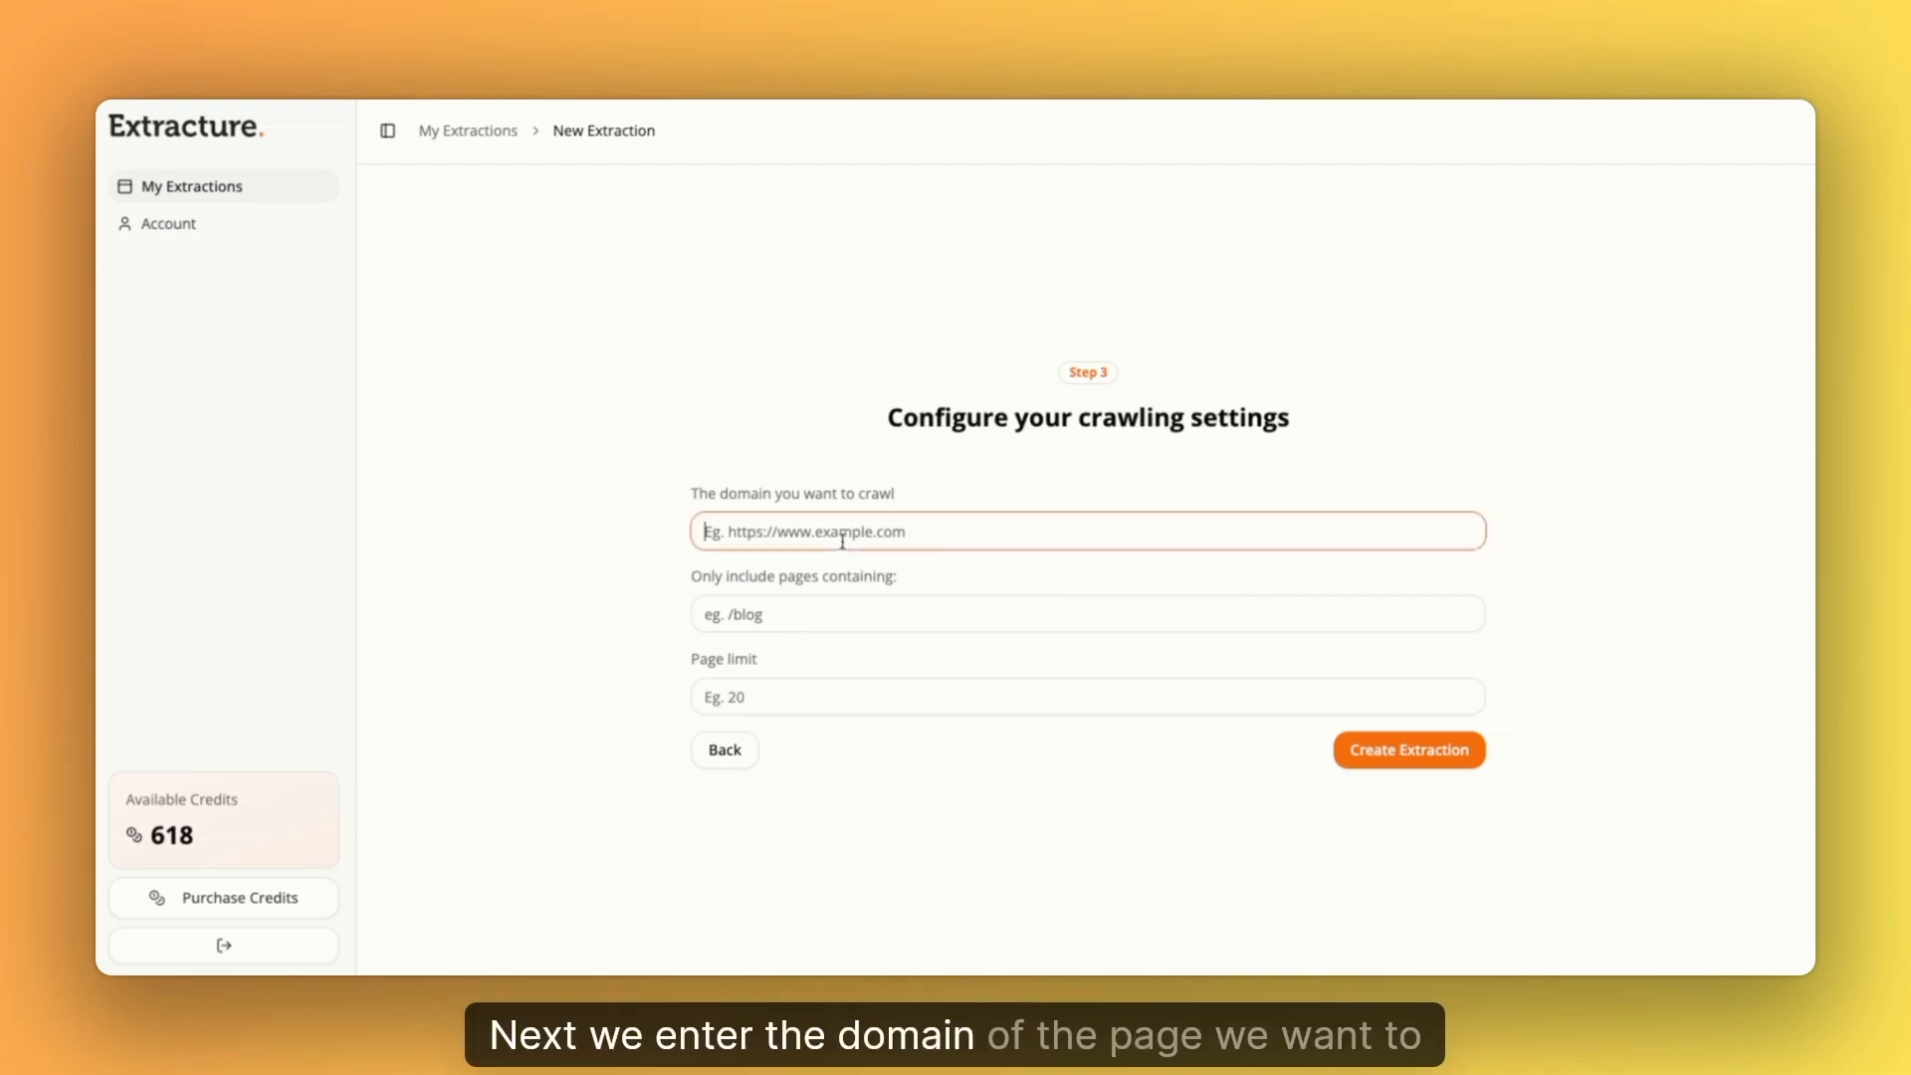
pyautogui.write('https://www.zillow.com/manhattan-new-york-ny/')
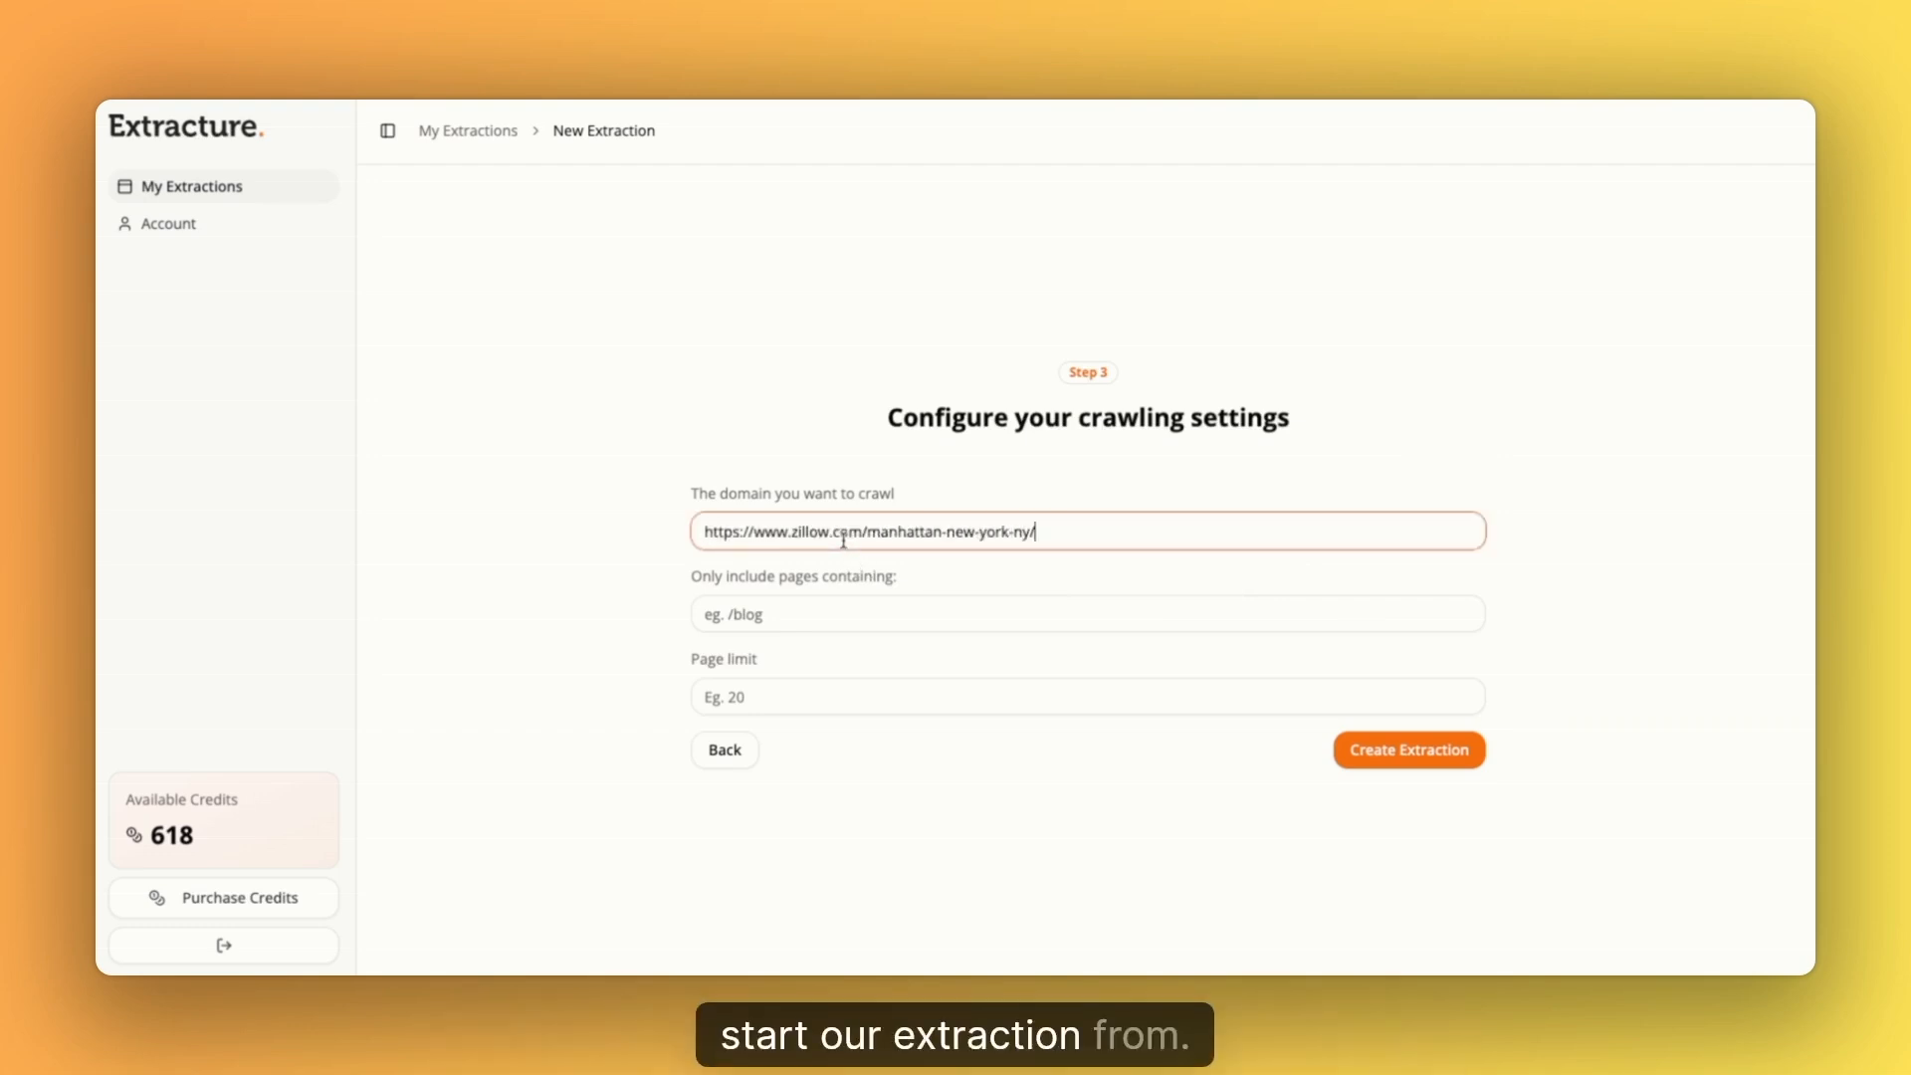
# - Restrict the crawl to pages containing /homedetails/ with a page limit of 10, and create the extraction
pyautogui.click(759, 614)
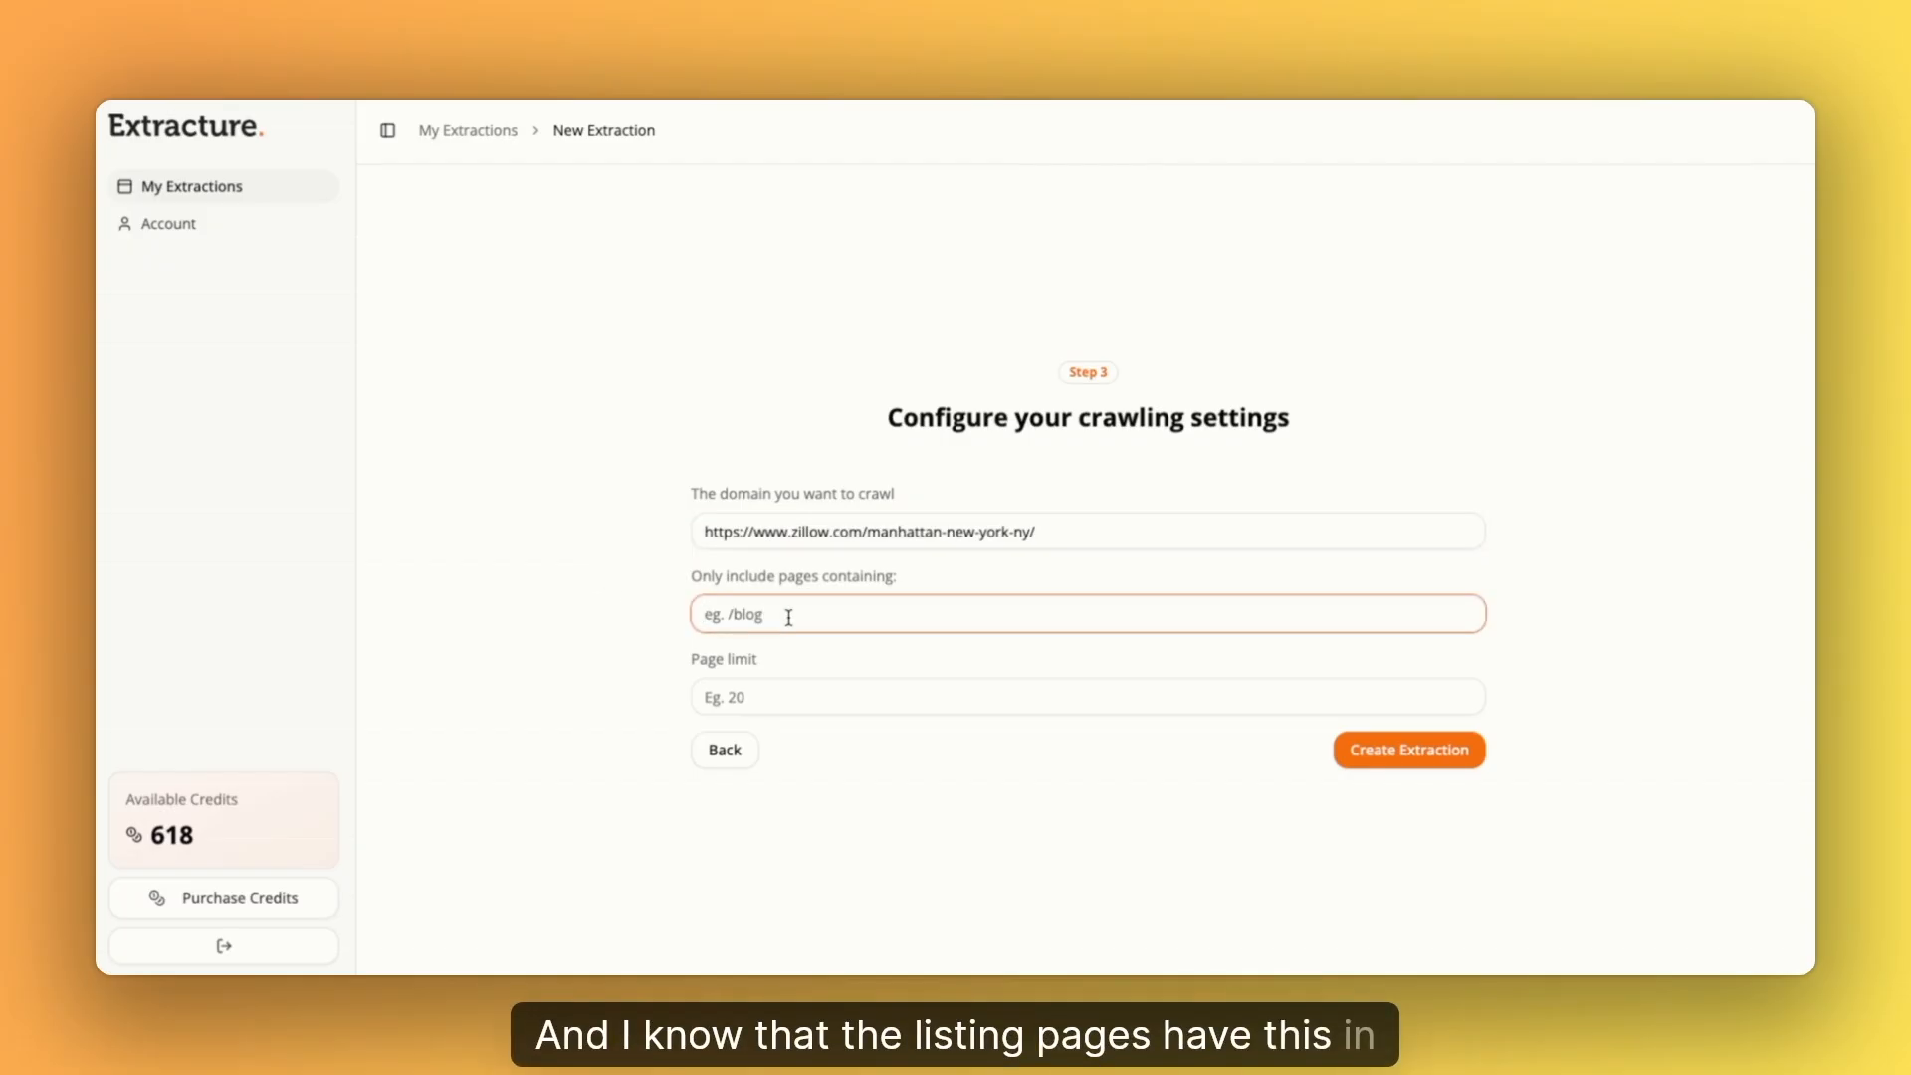
pyautogui.write('/home')
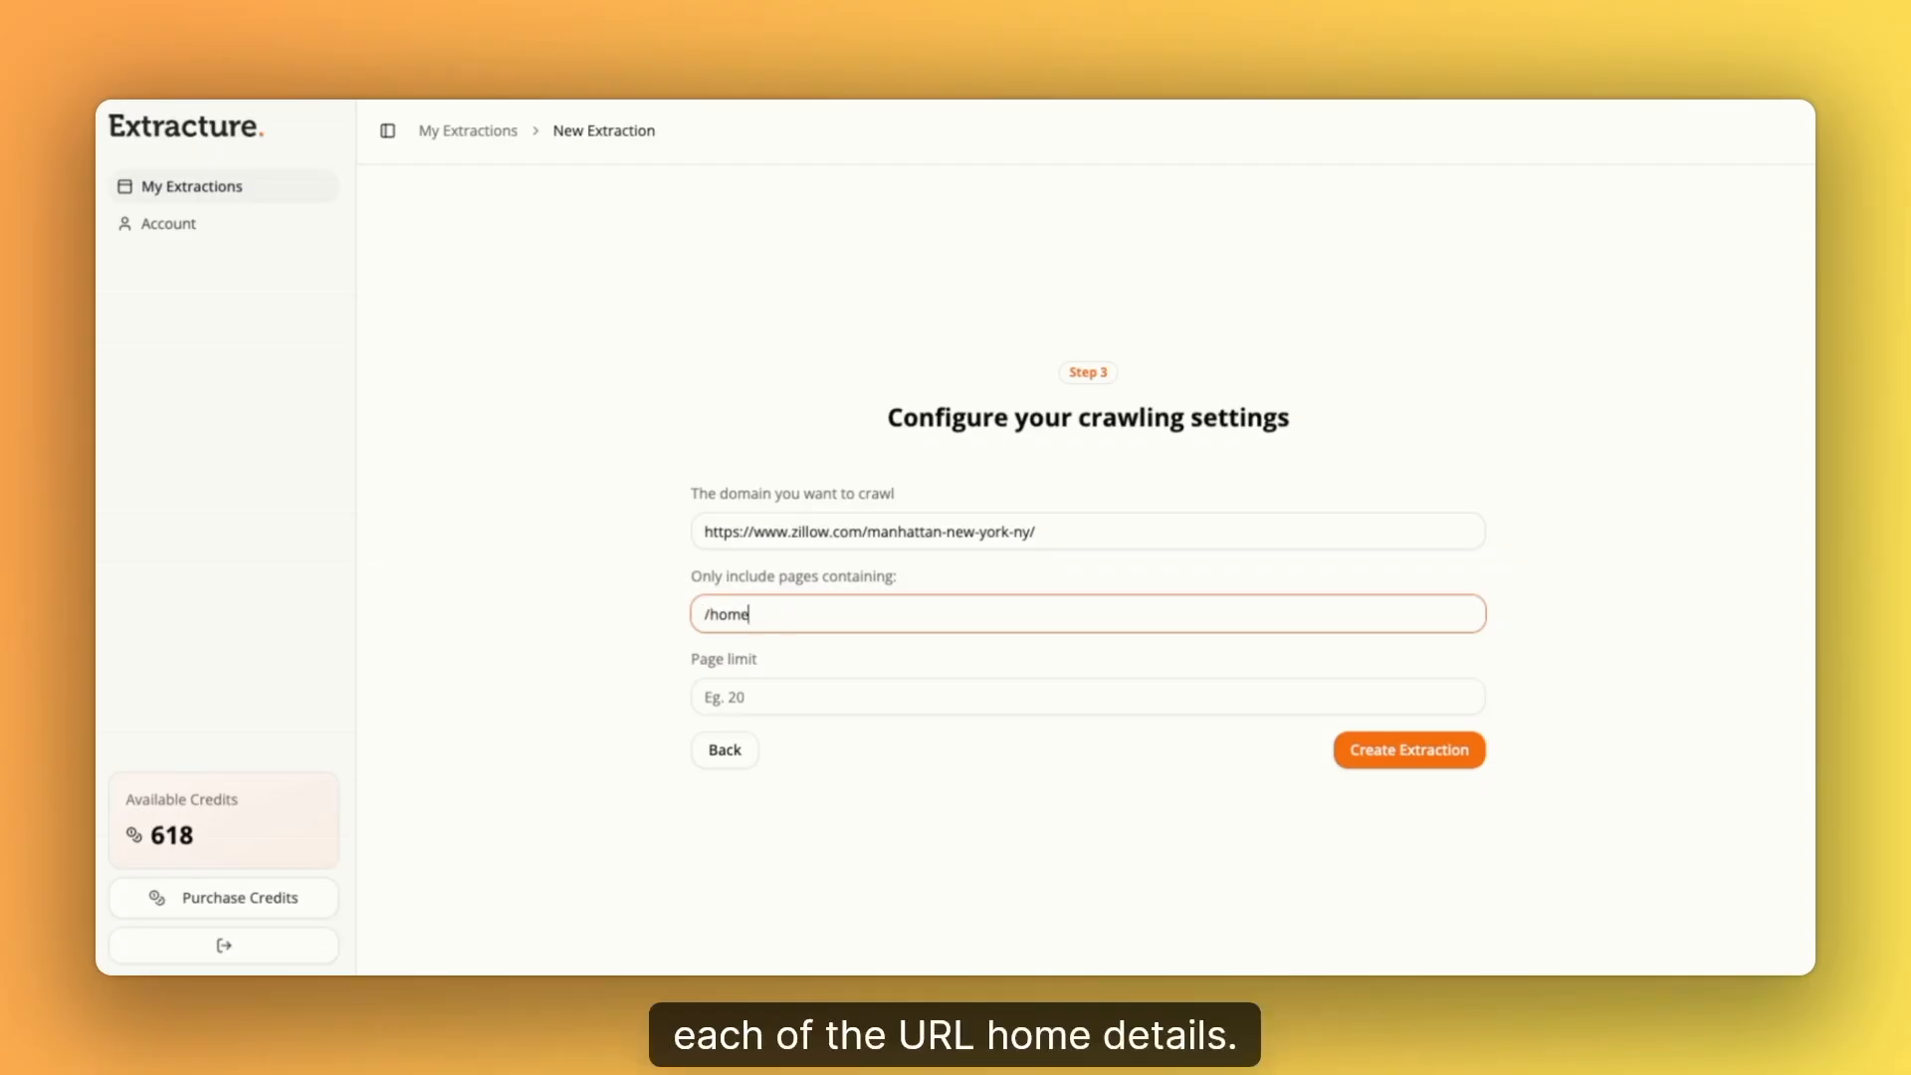
pyautogui.write('details')
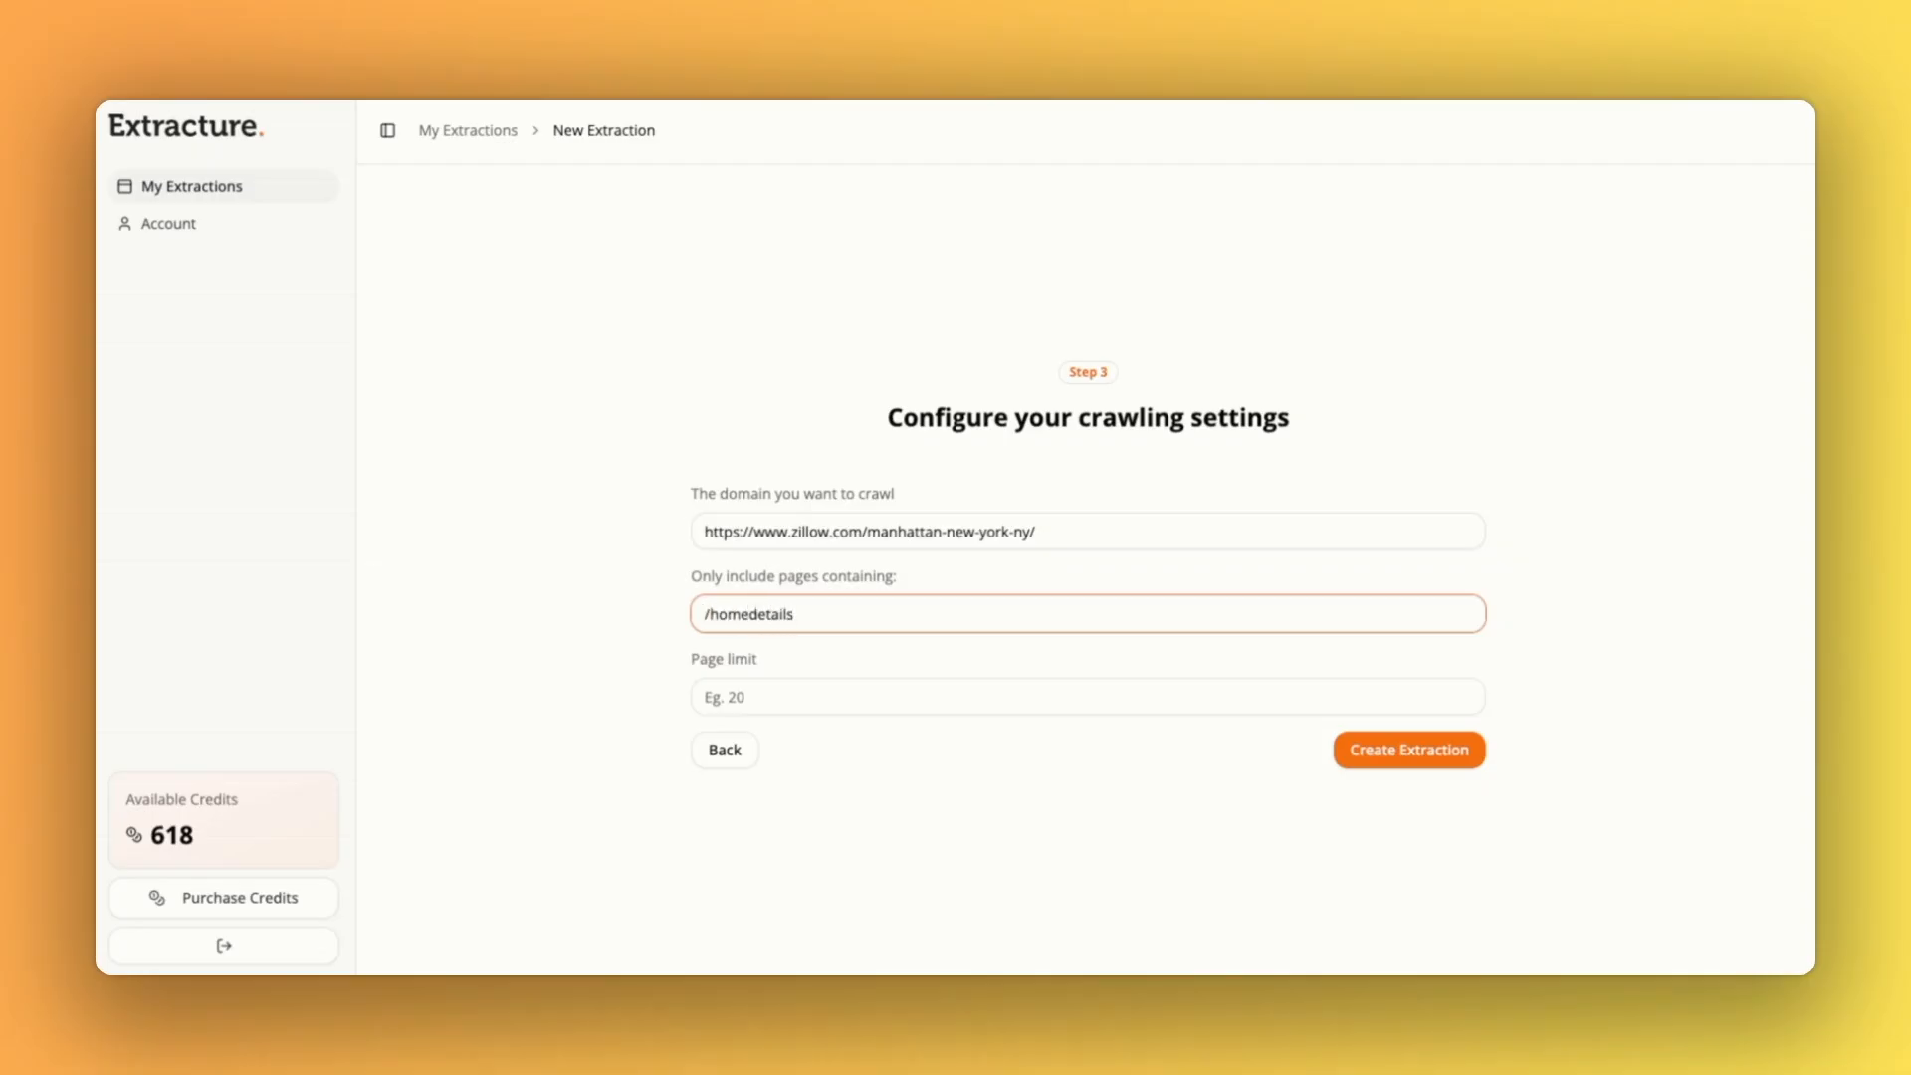
pyautogui.write('/')
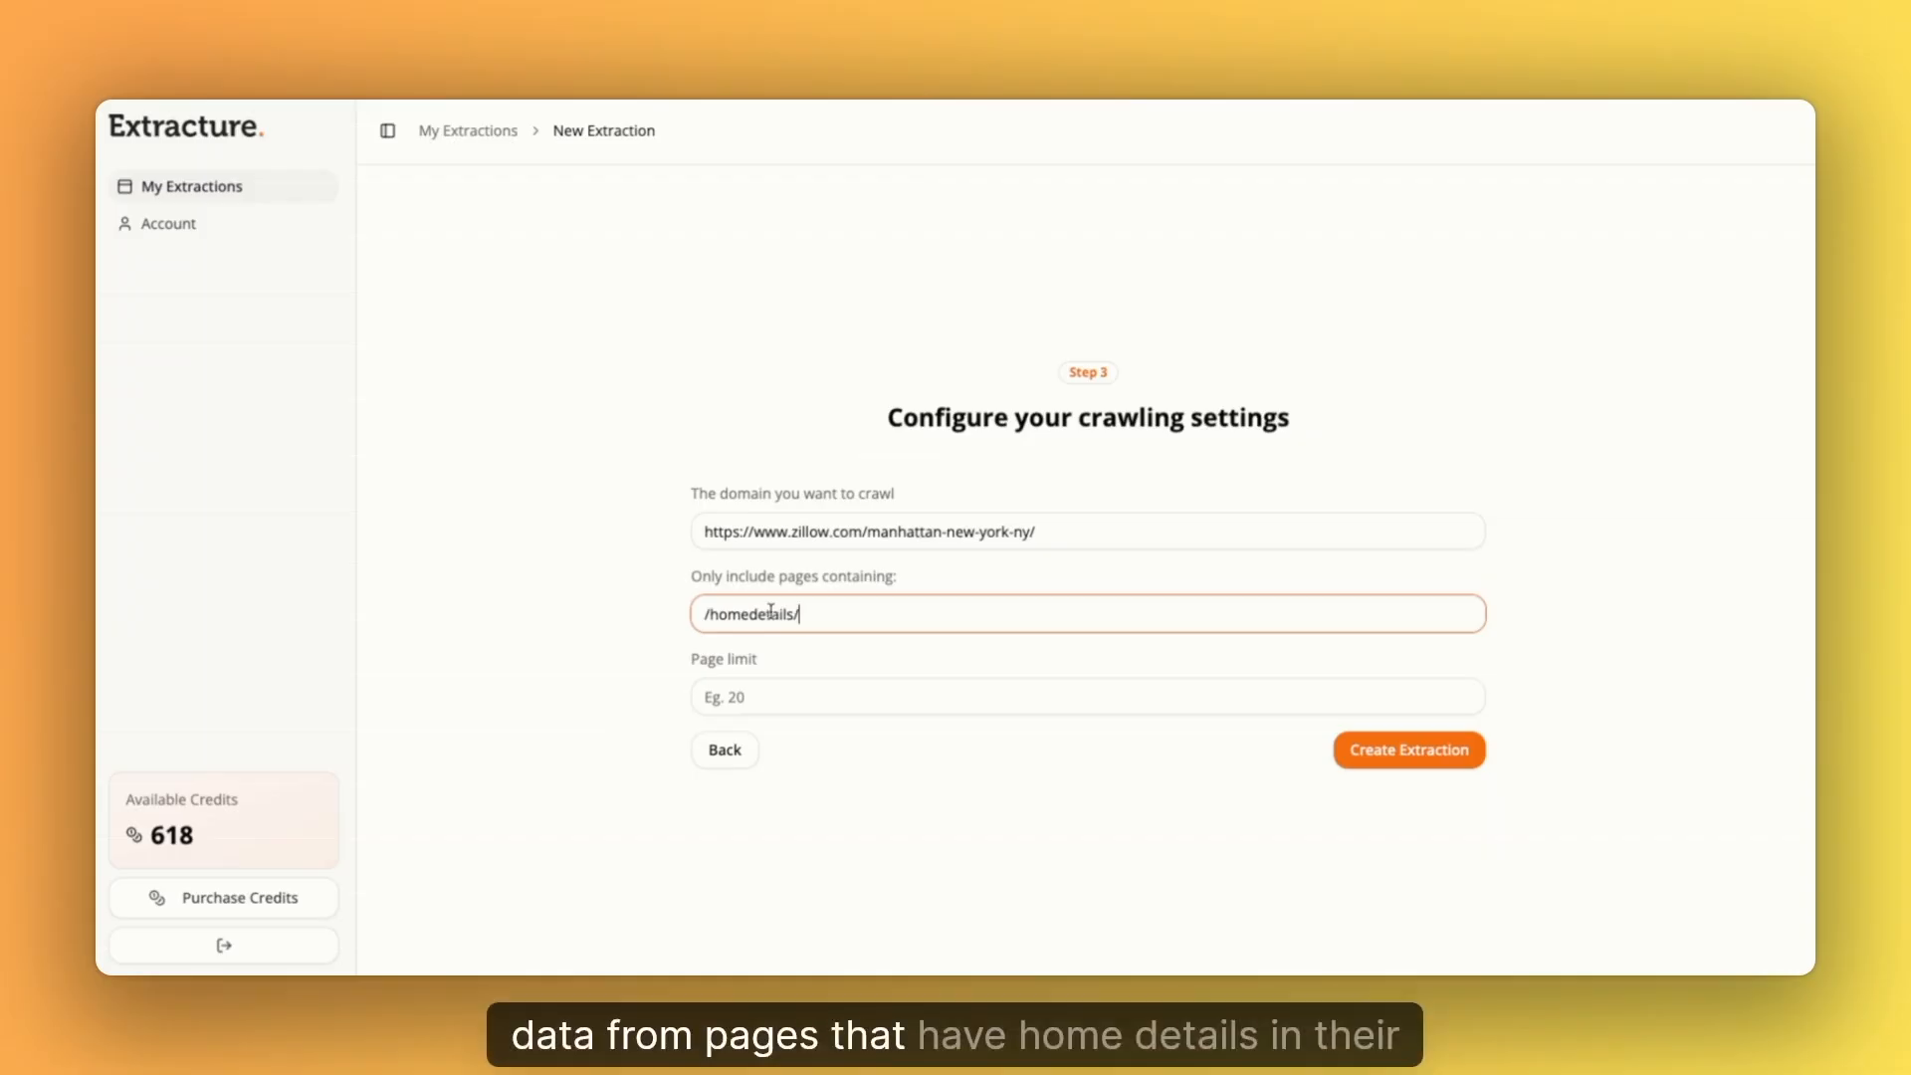
pyautogui.click(879, 696)
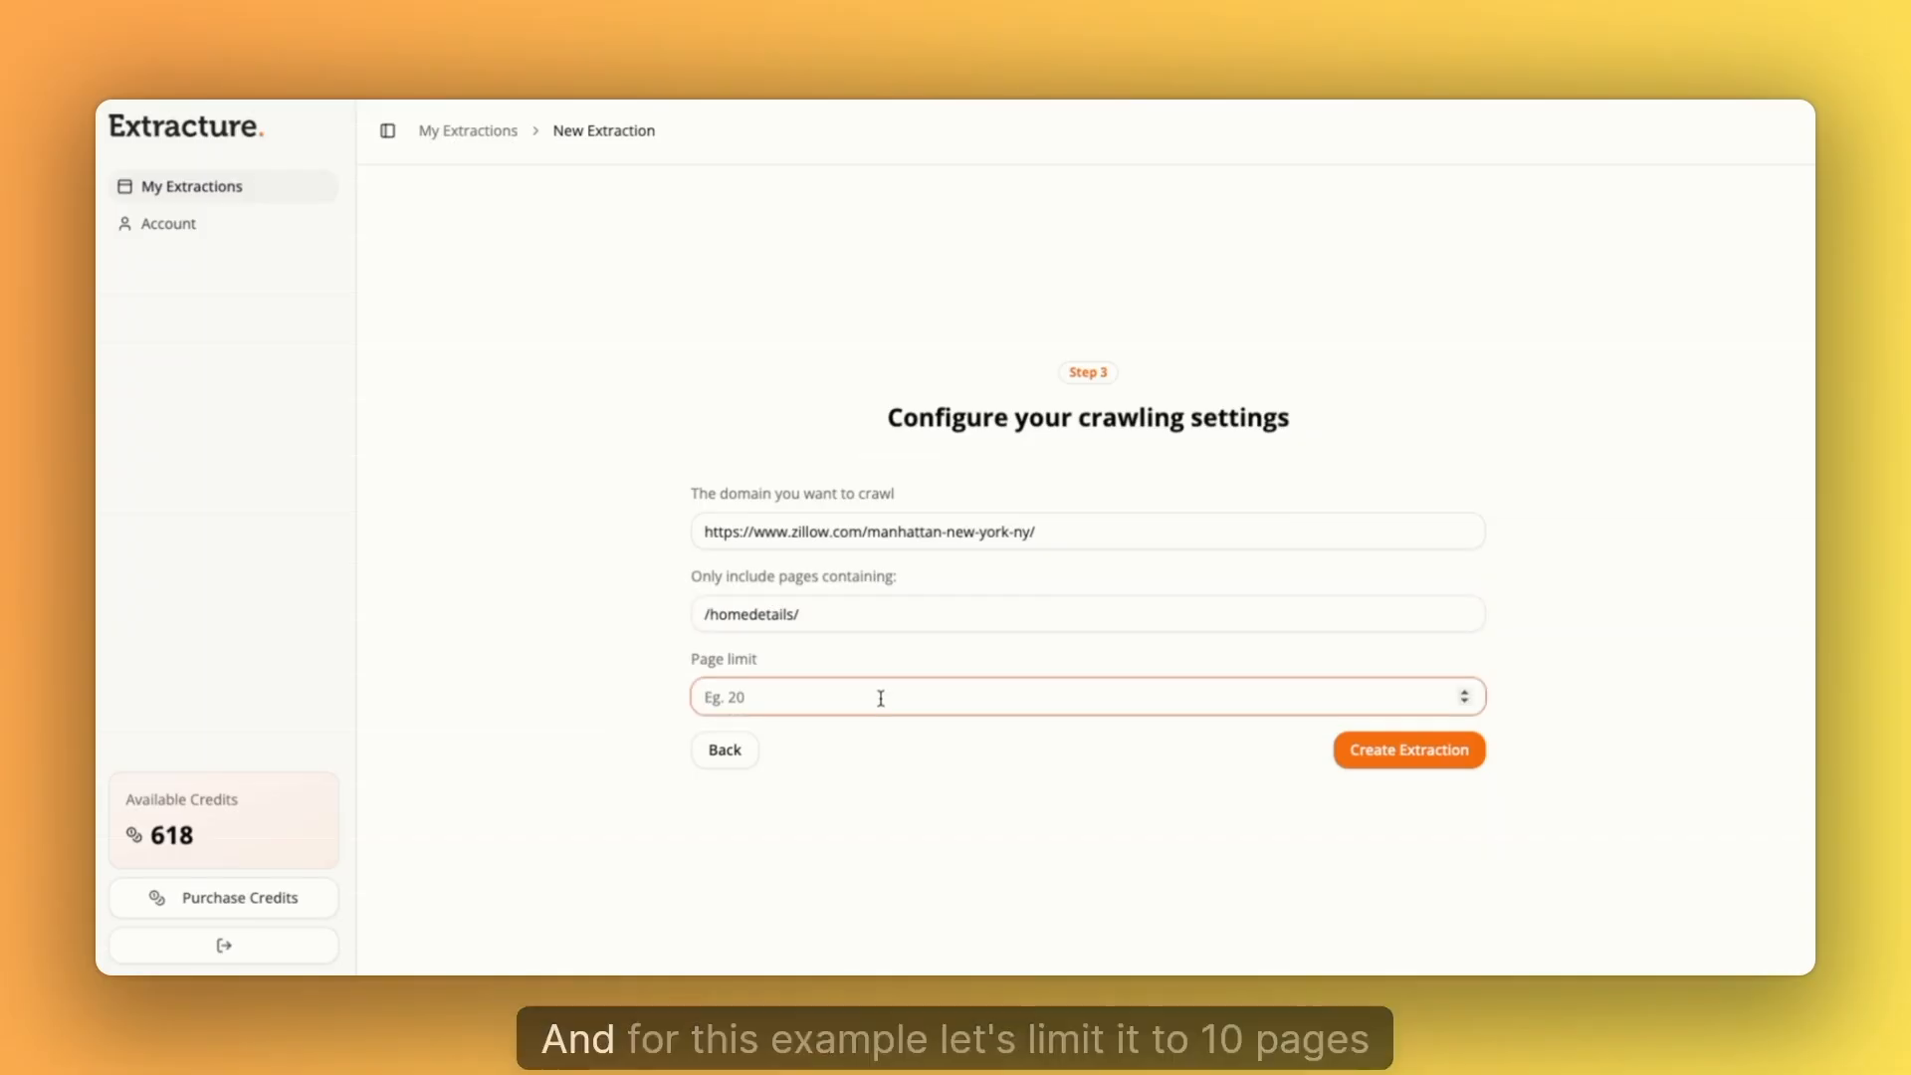
pyautogui.write('10')
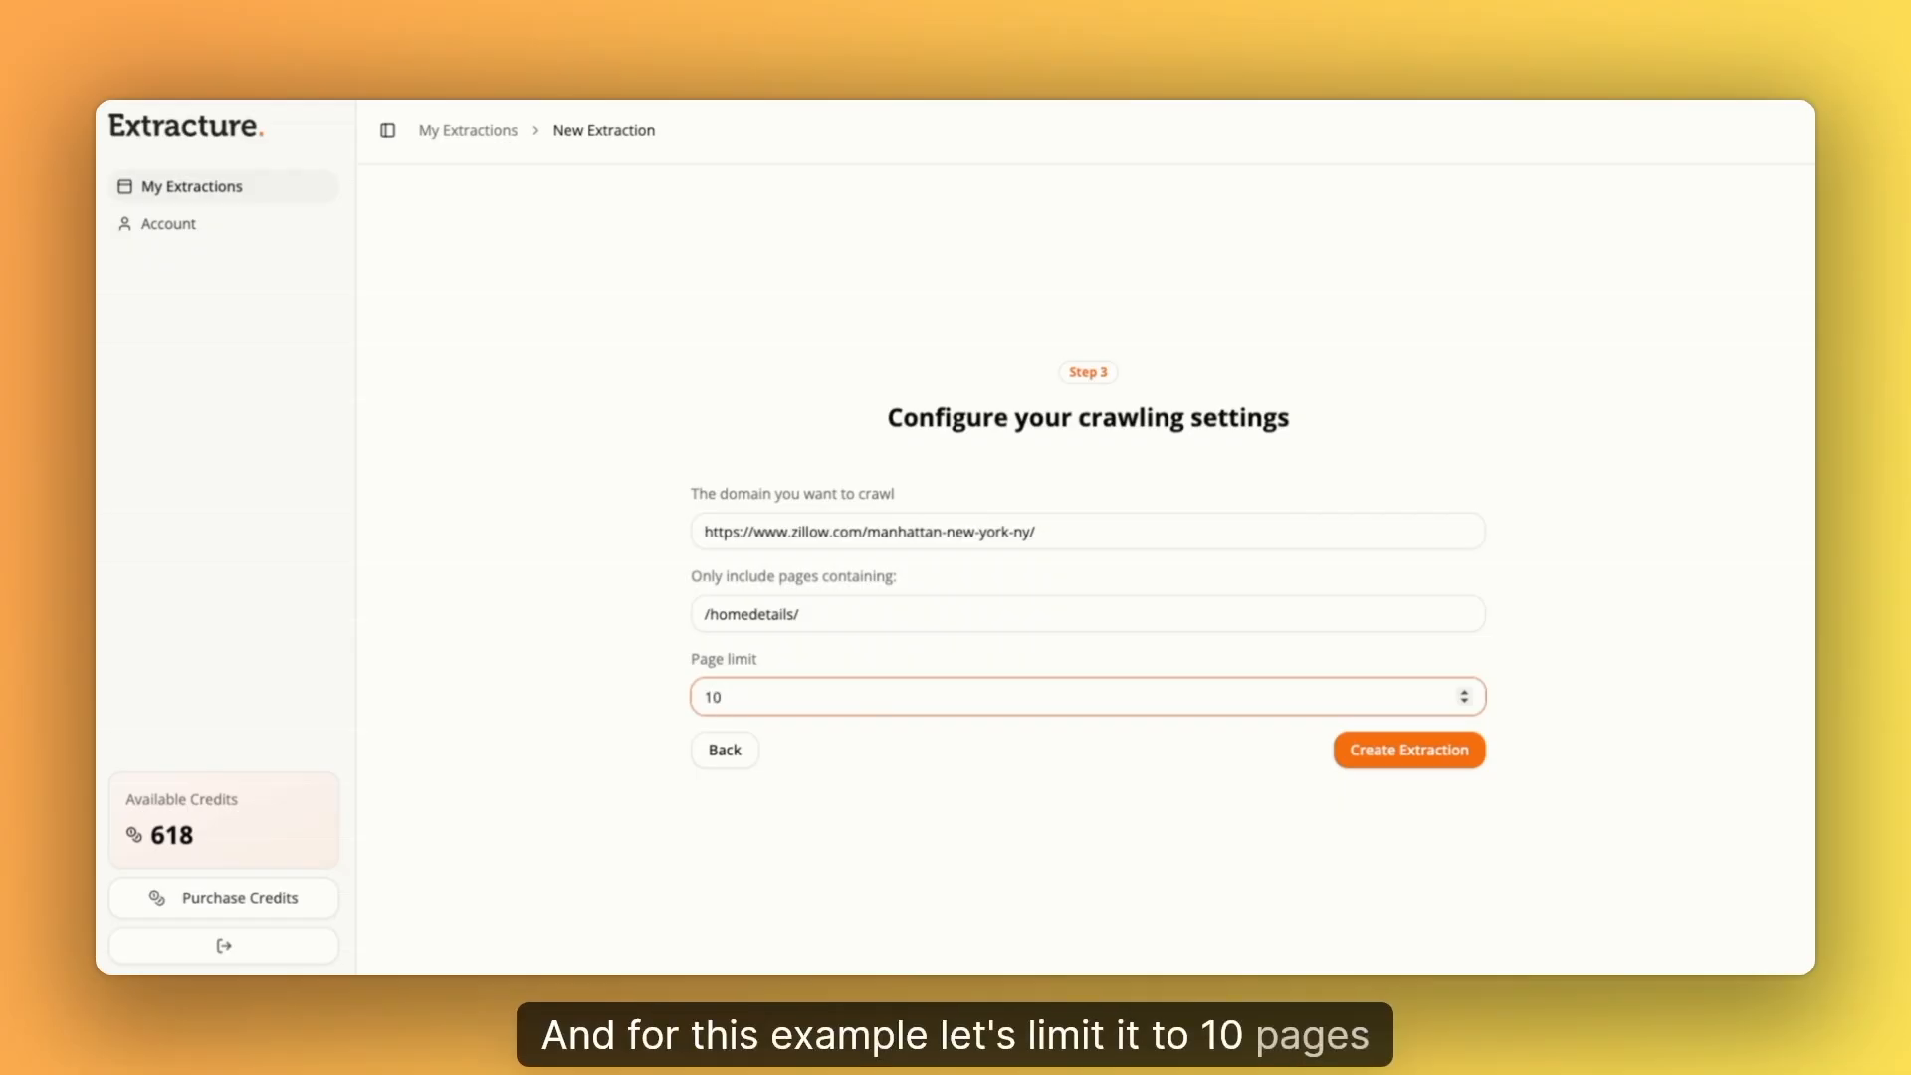
pyautogui.click(1115, 748)
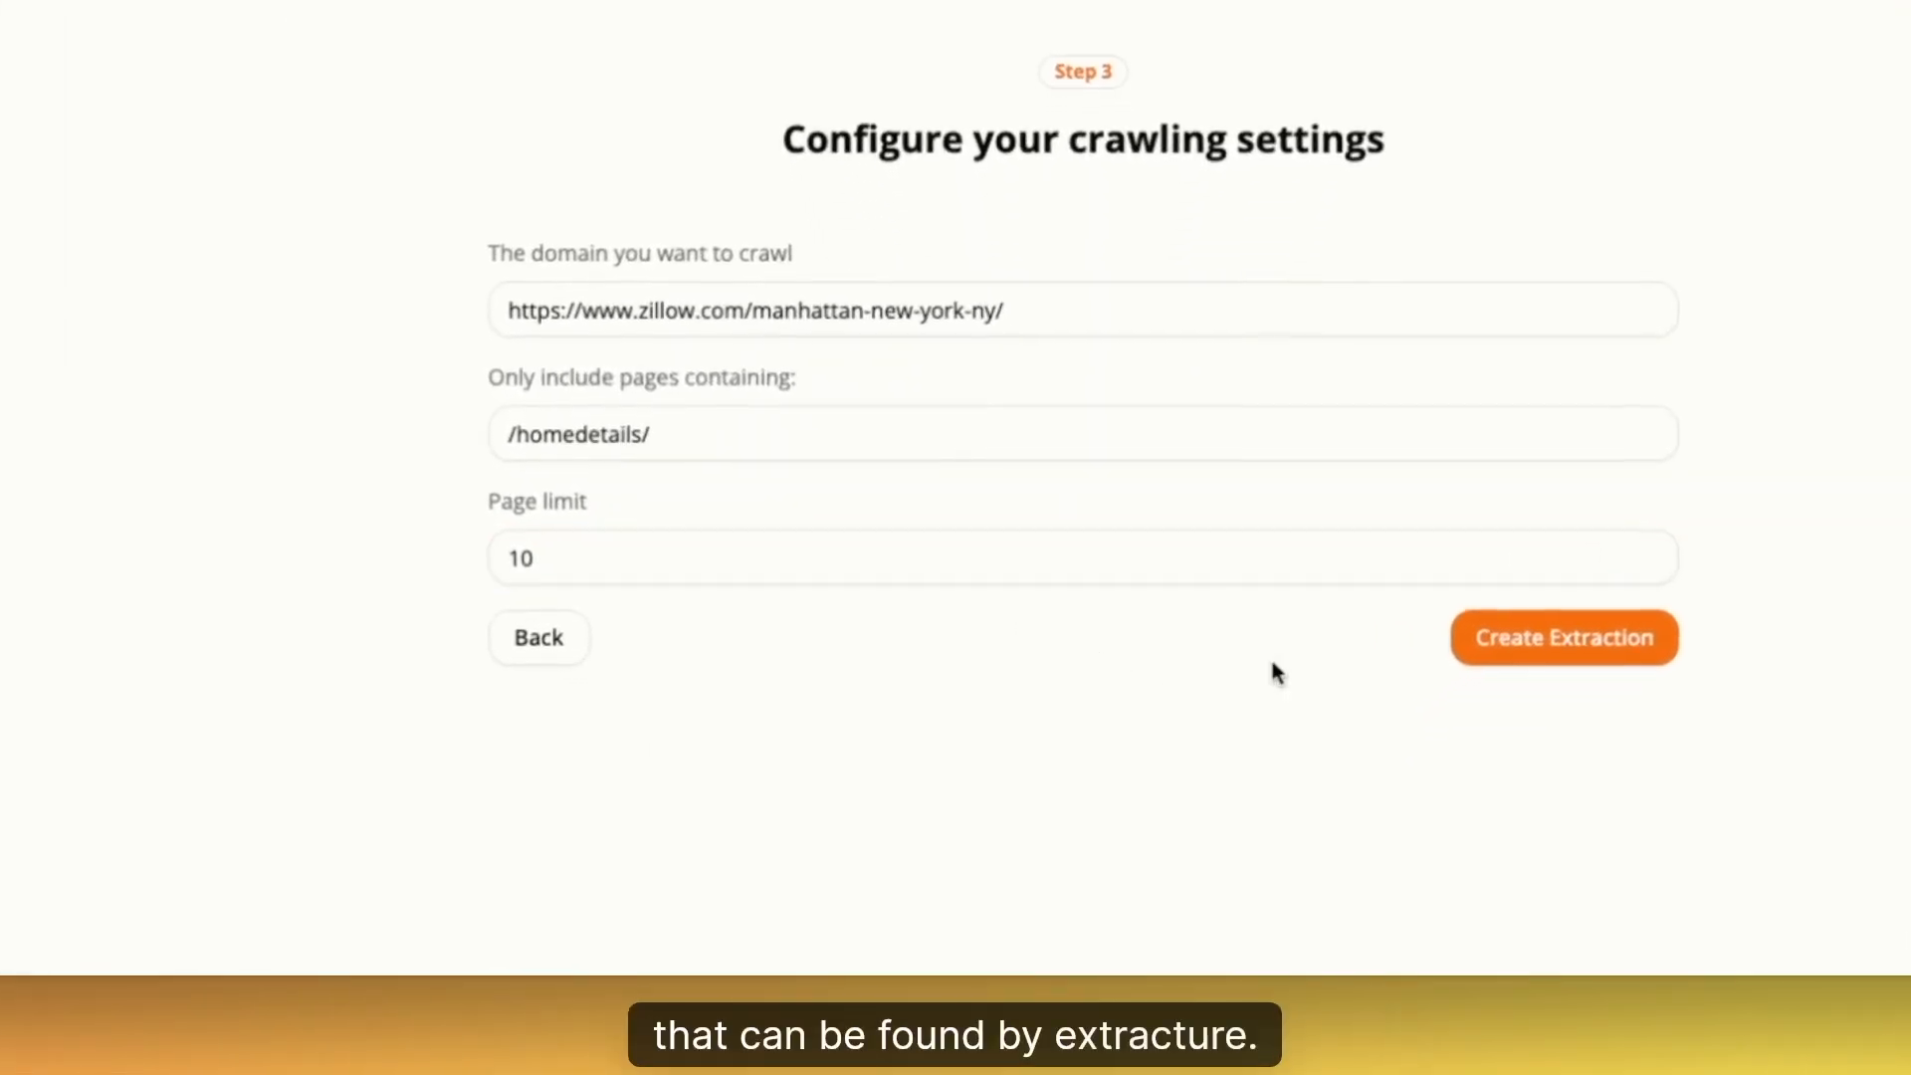
pyautogui.click(1496, 659)
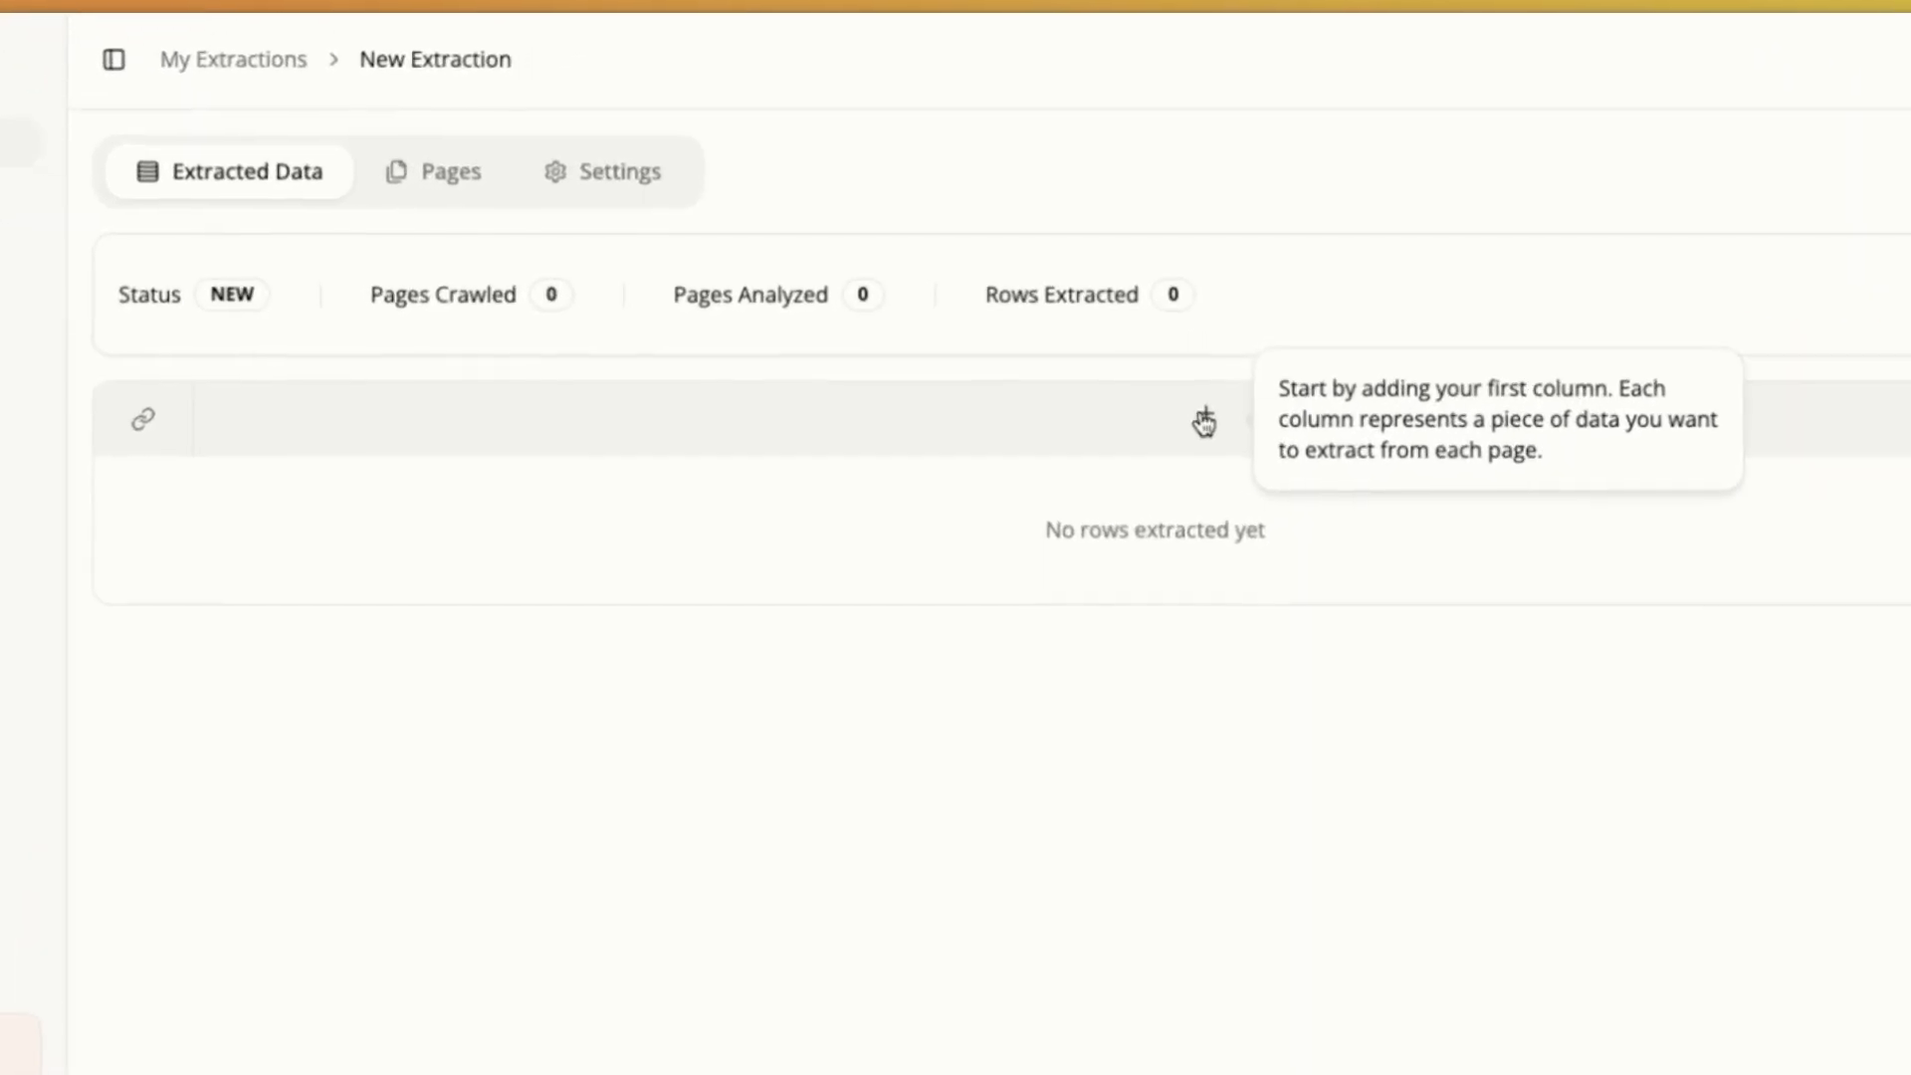
# - Add a unique text column named Address with the prompt "The address of the property"
pyautogui.click(1208, 423)
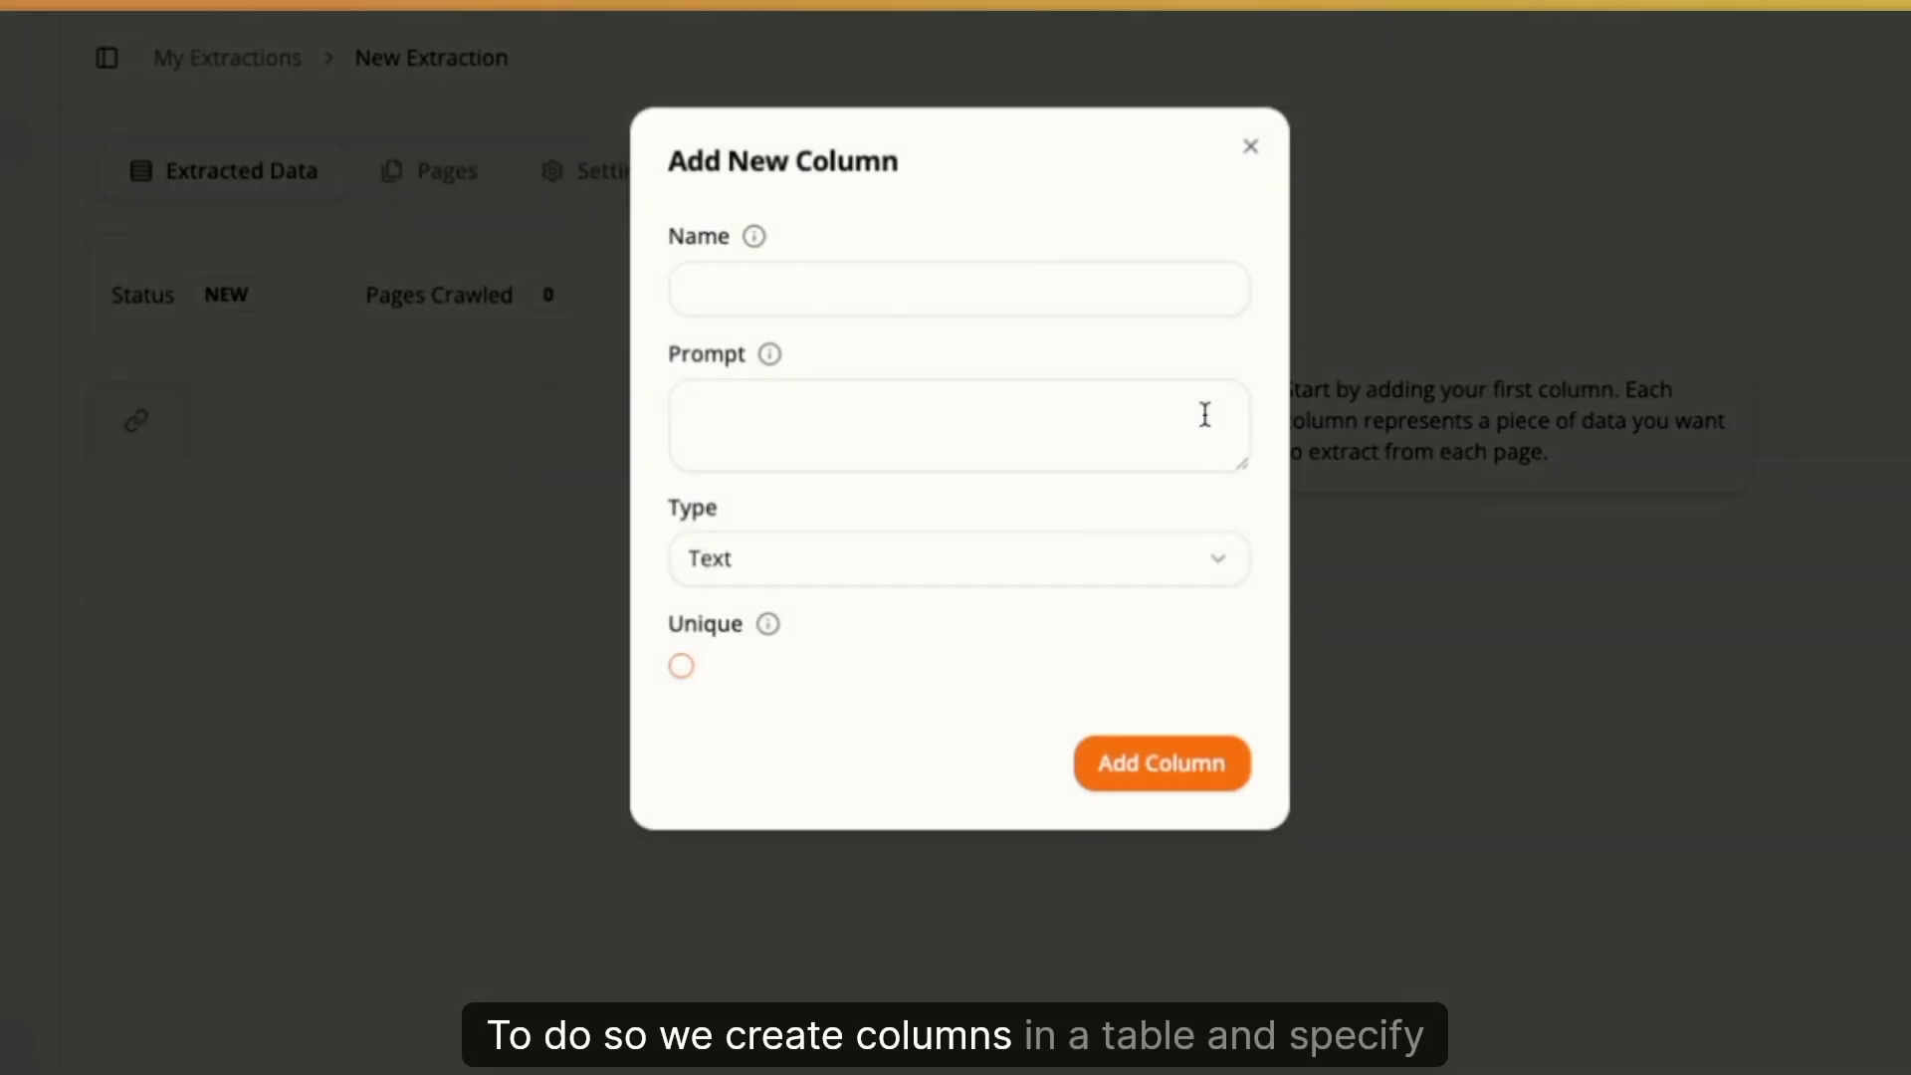
pyautogui.click(875, 302)
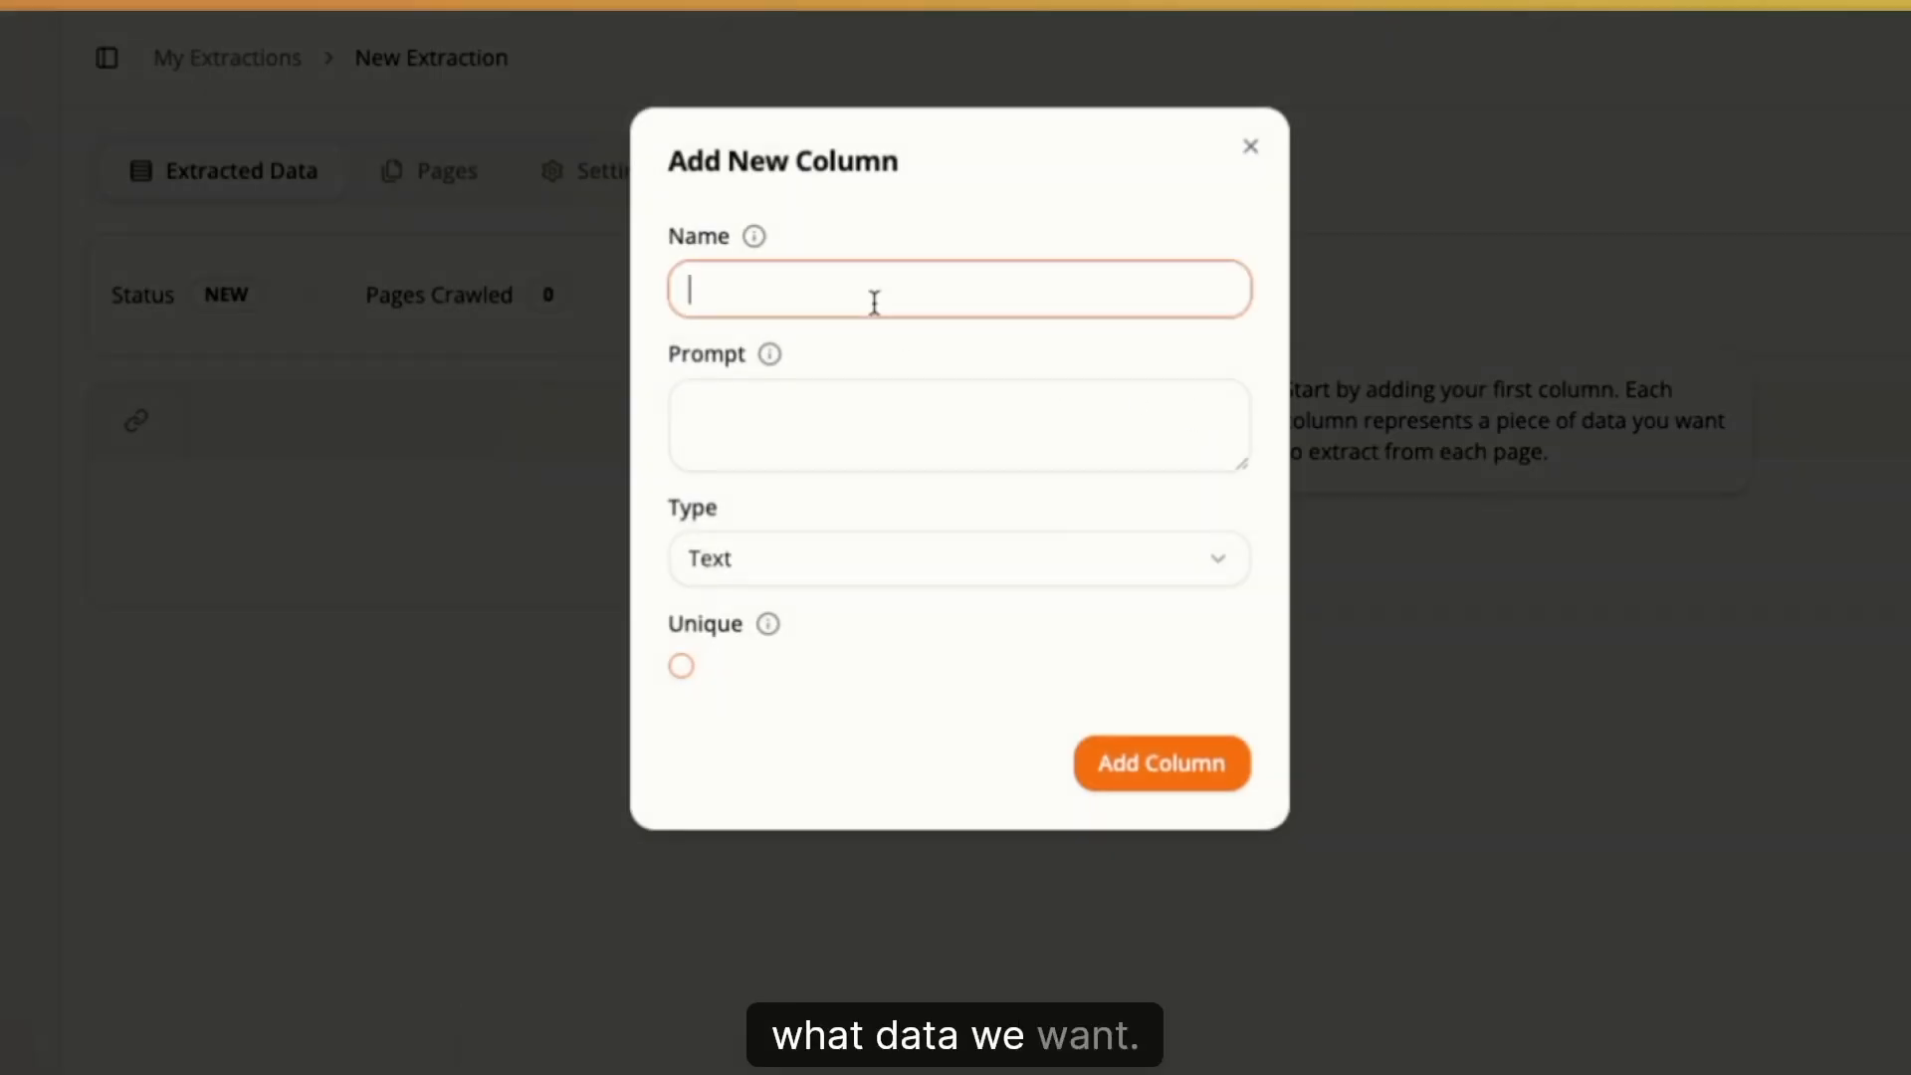
pyautogui.write('Addr')
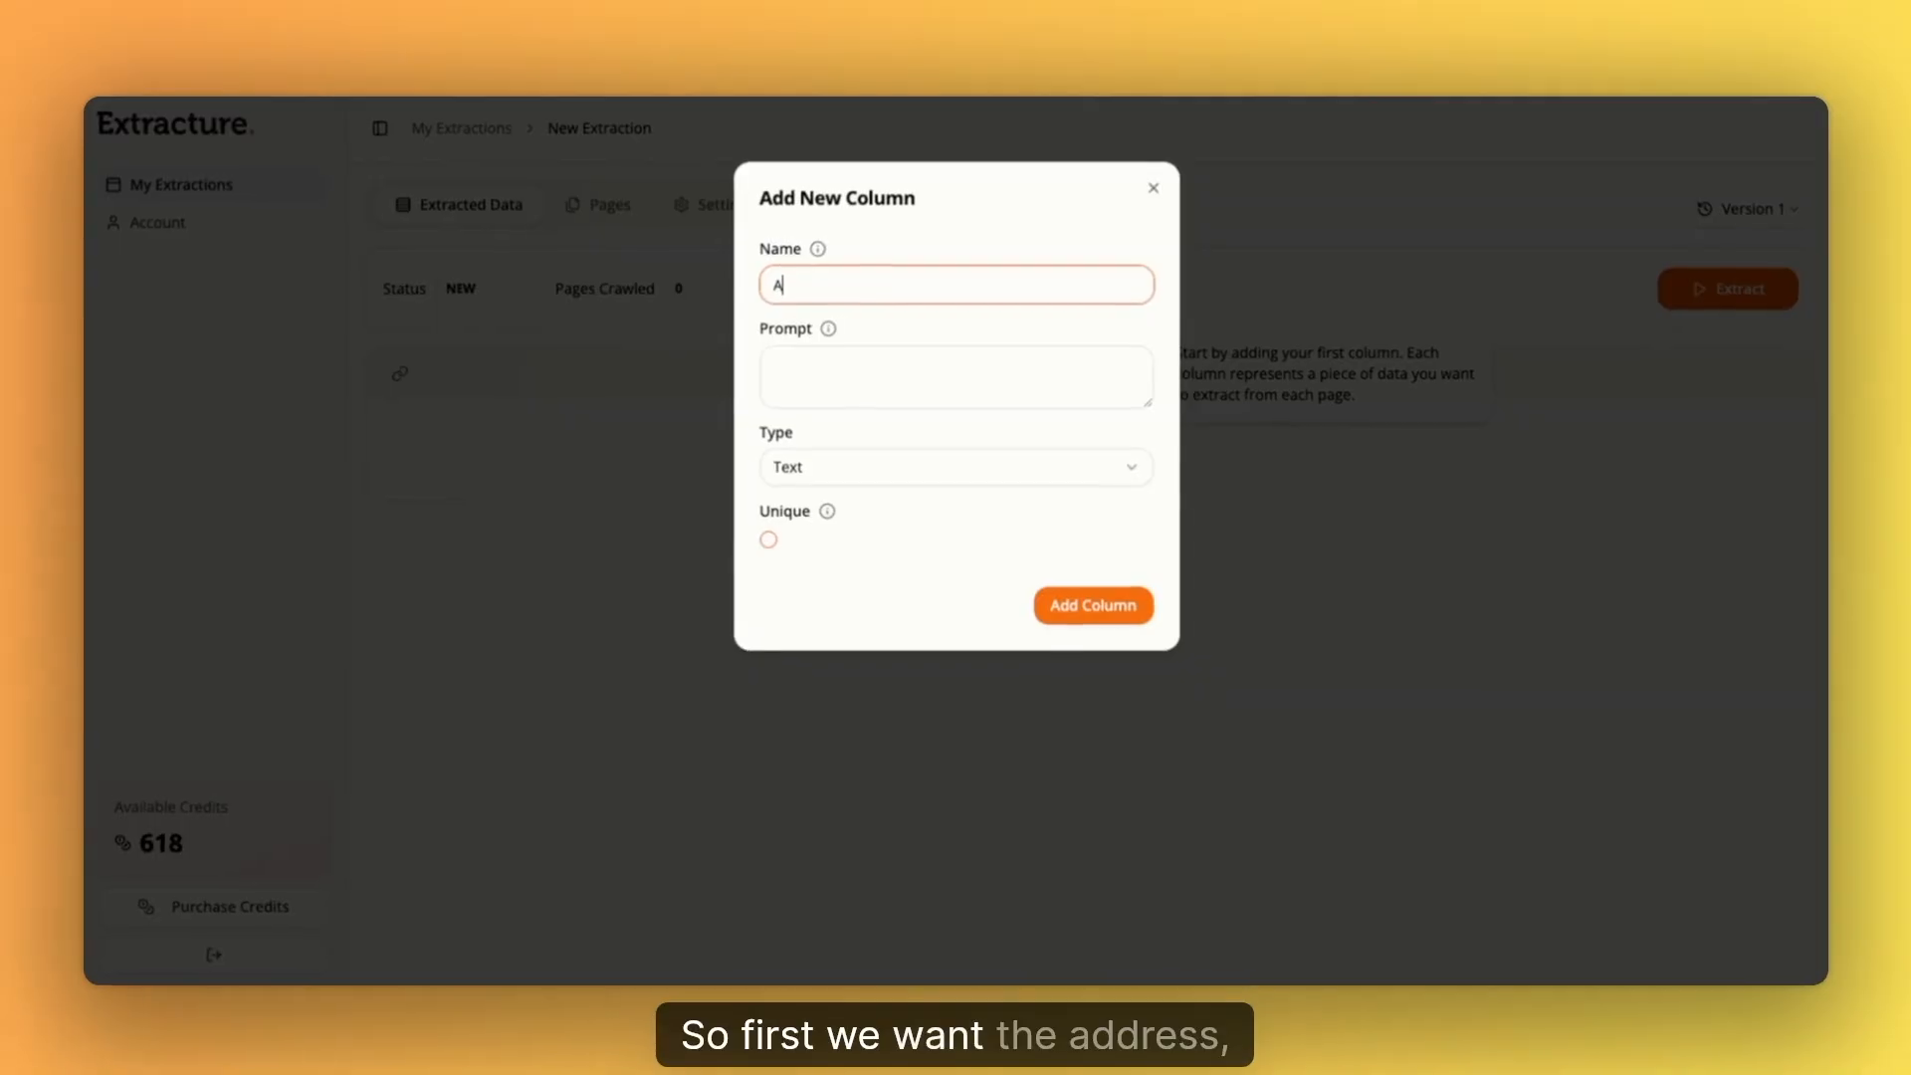
pyautogui.write('ess')
pyautogui.click(956, 376)
pyautogui.write('T')
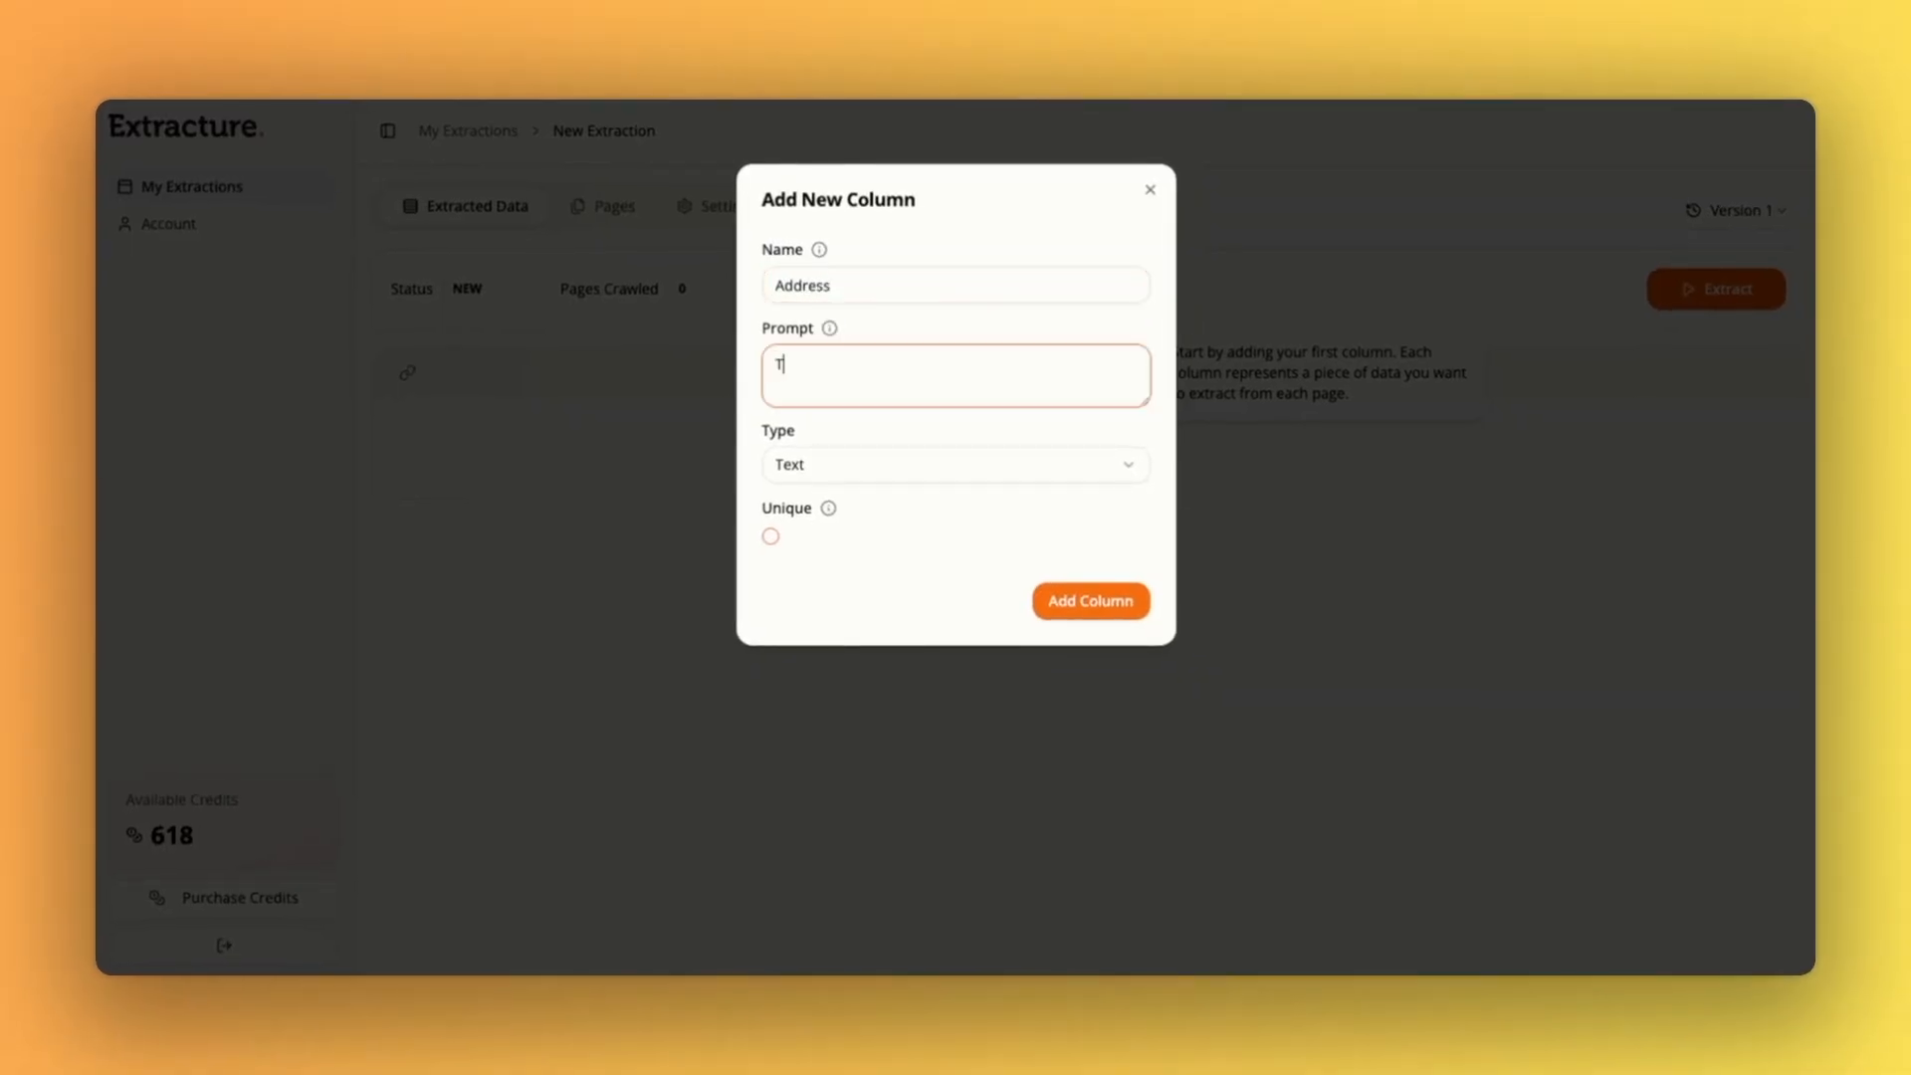
pyautogui.write('he address of the property')
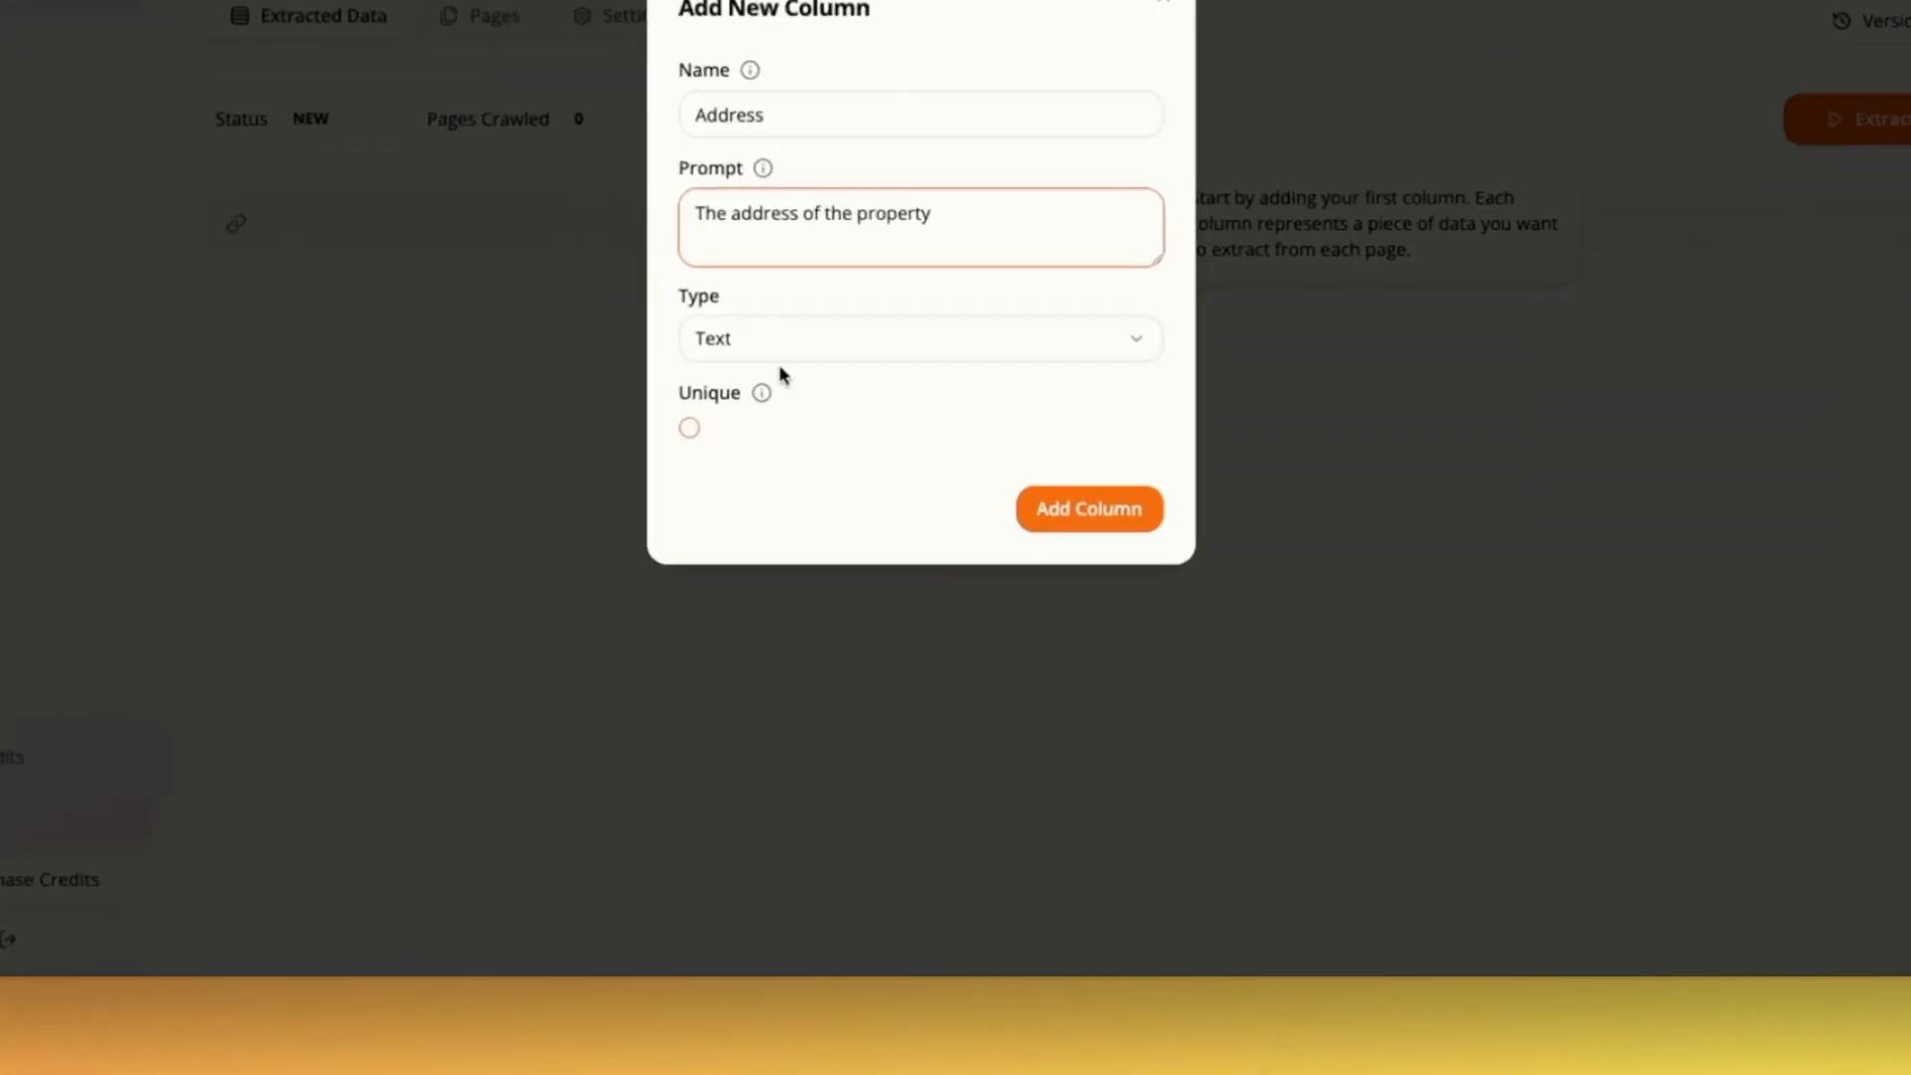
pyautogui.click(614, 332)
pyautogui.click(1088, 422)
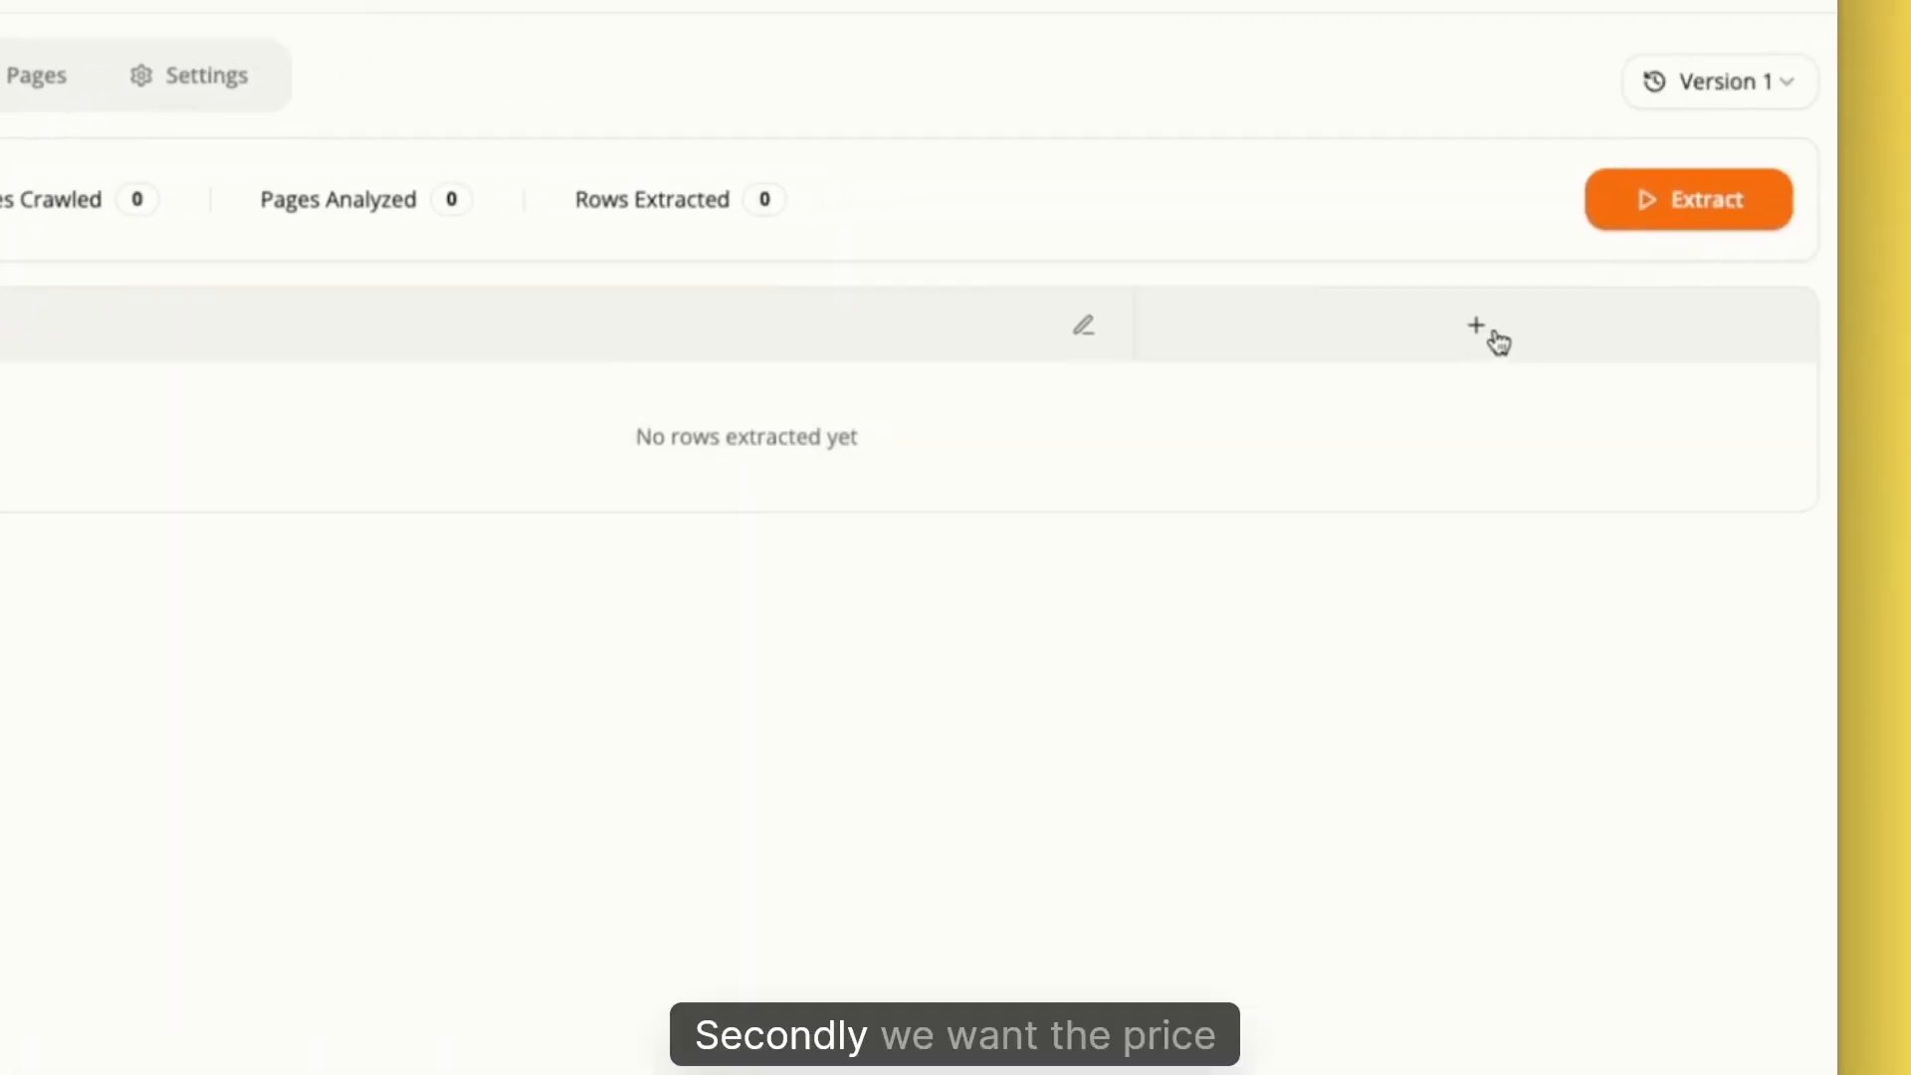
# - Add a text column named Price whose prompt asks for the property's price in dollar format with comma separators
pyautogui.click(1493, 336)
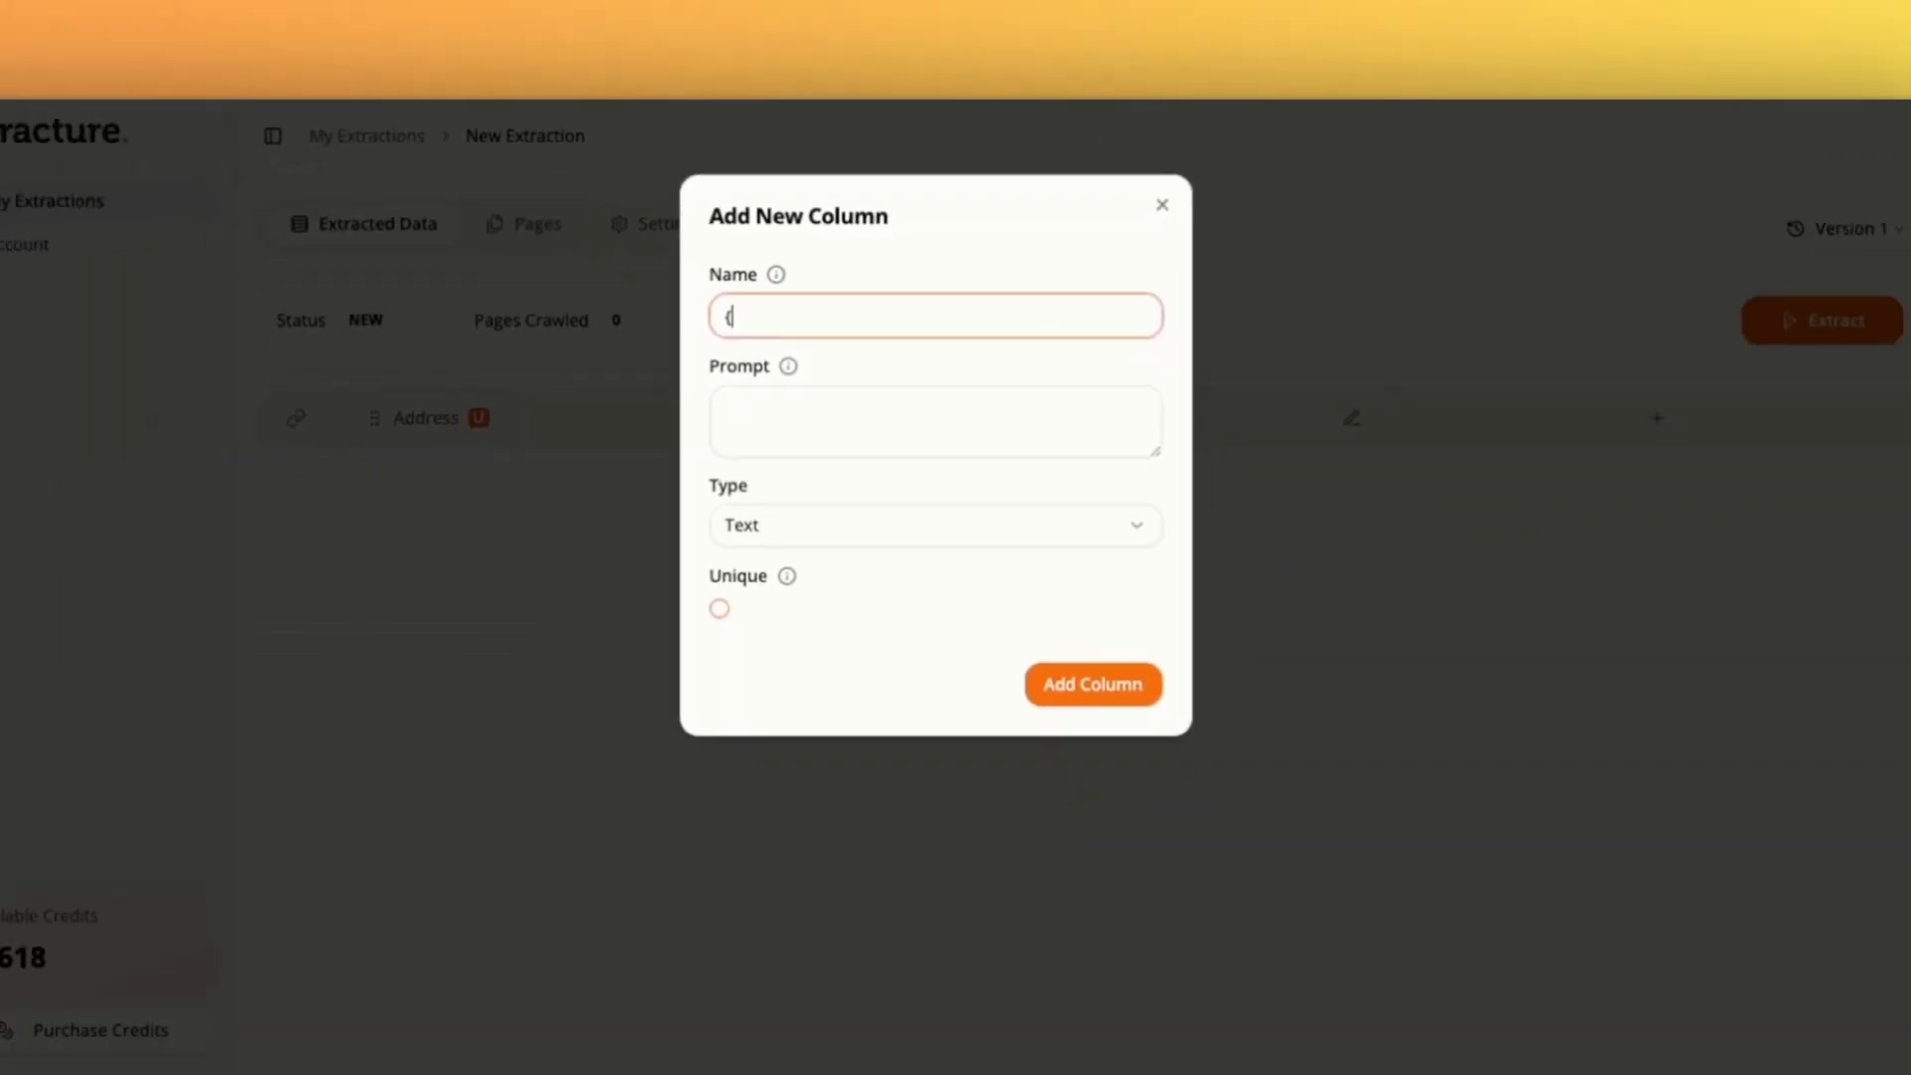
pyautogui.write('Price')
pyautogui.press('Tab')
pyautogui.press('Tab')
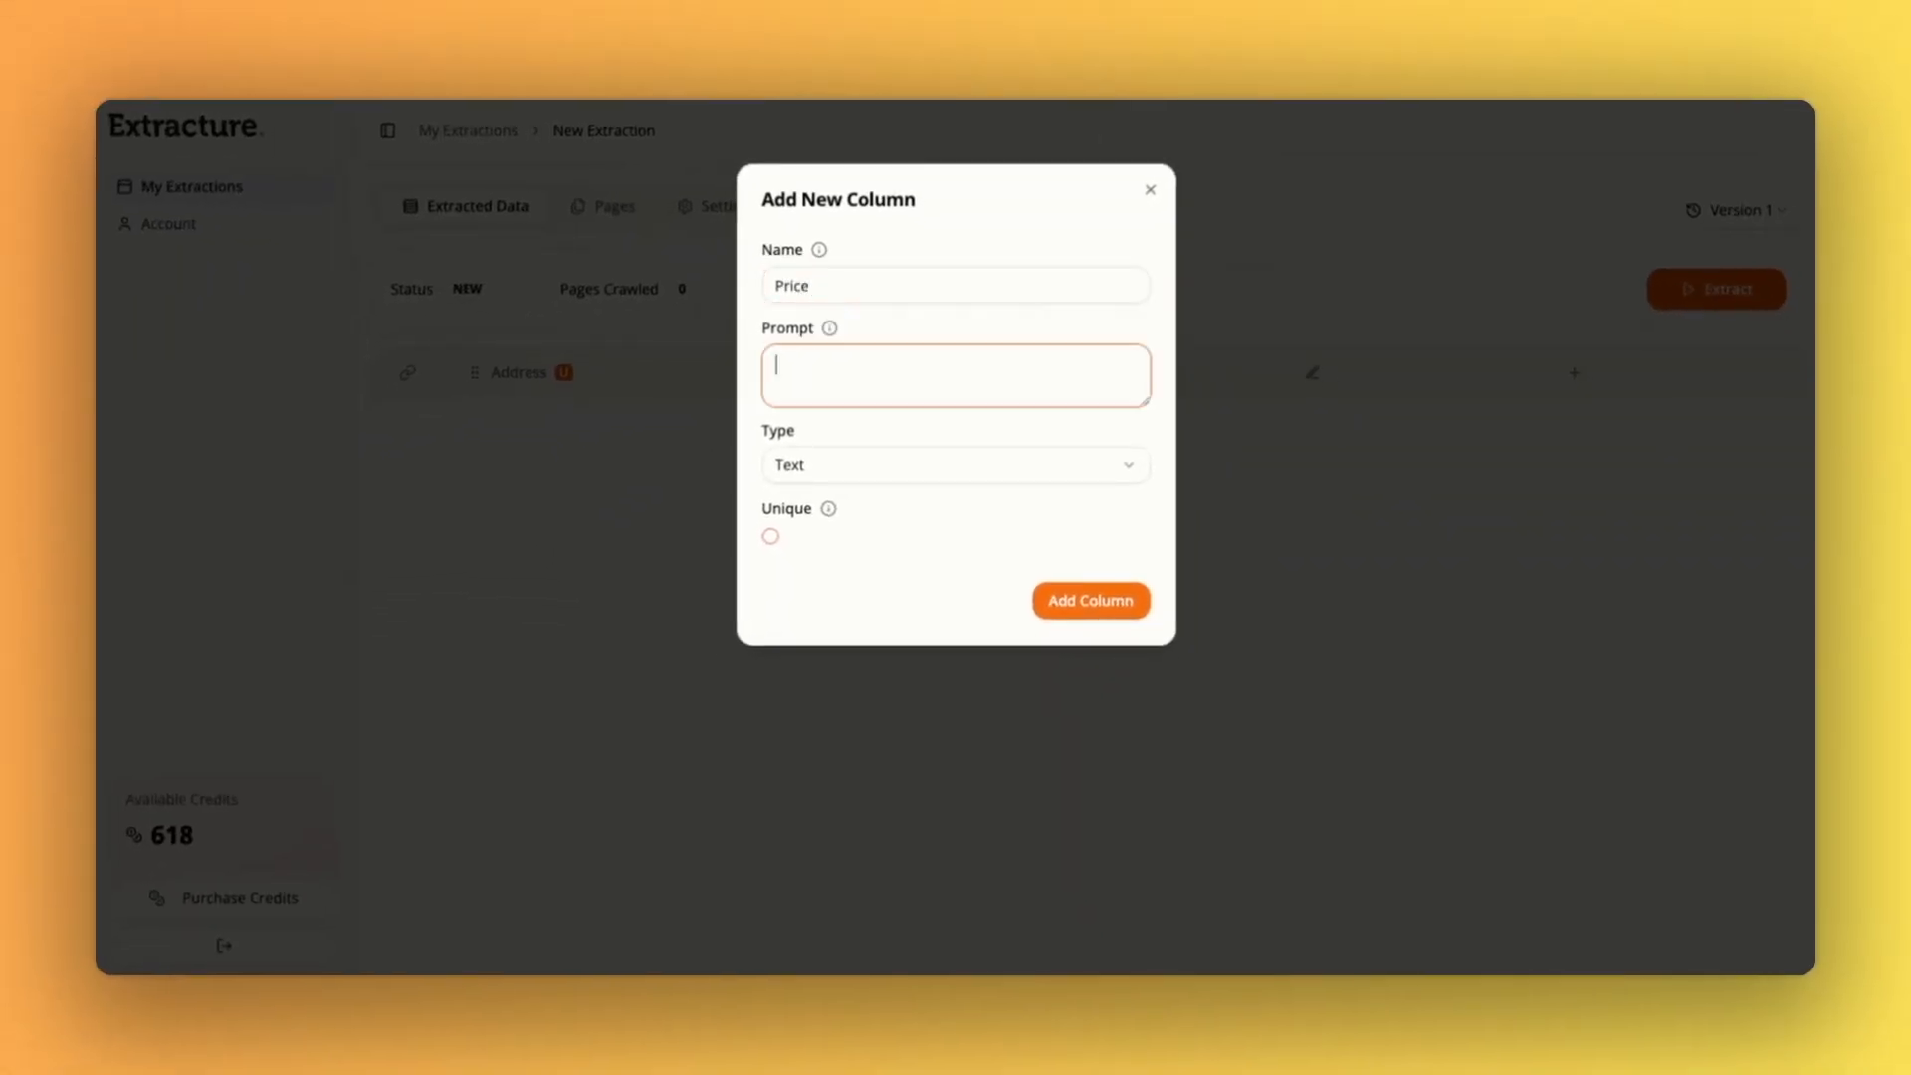
pyautogui.write('The price of the property in the format %')
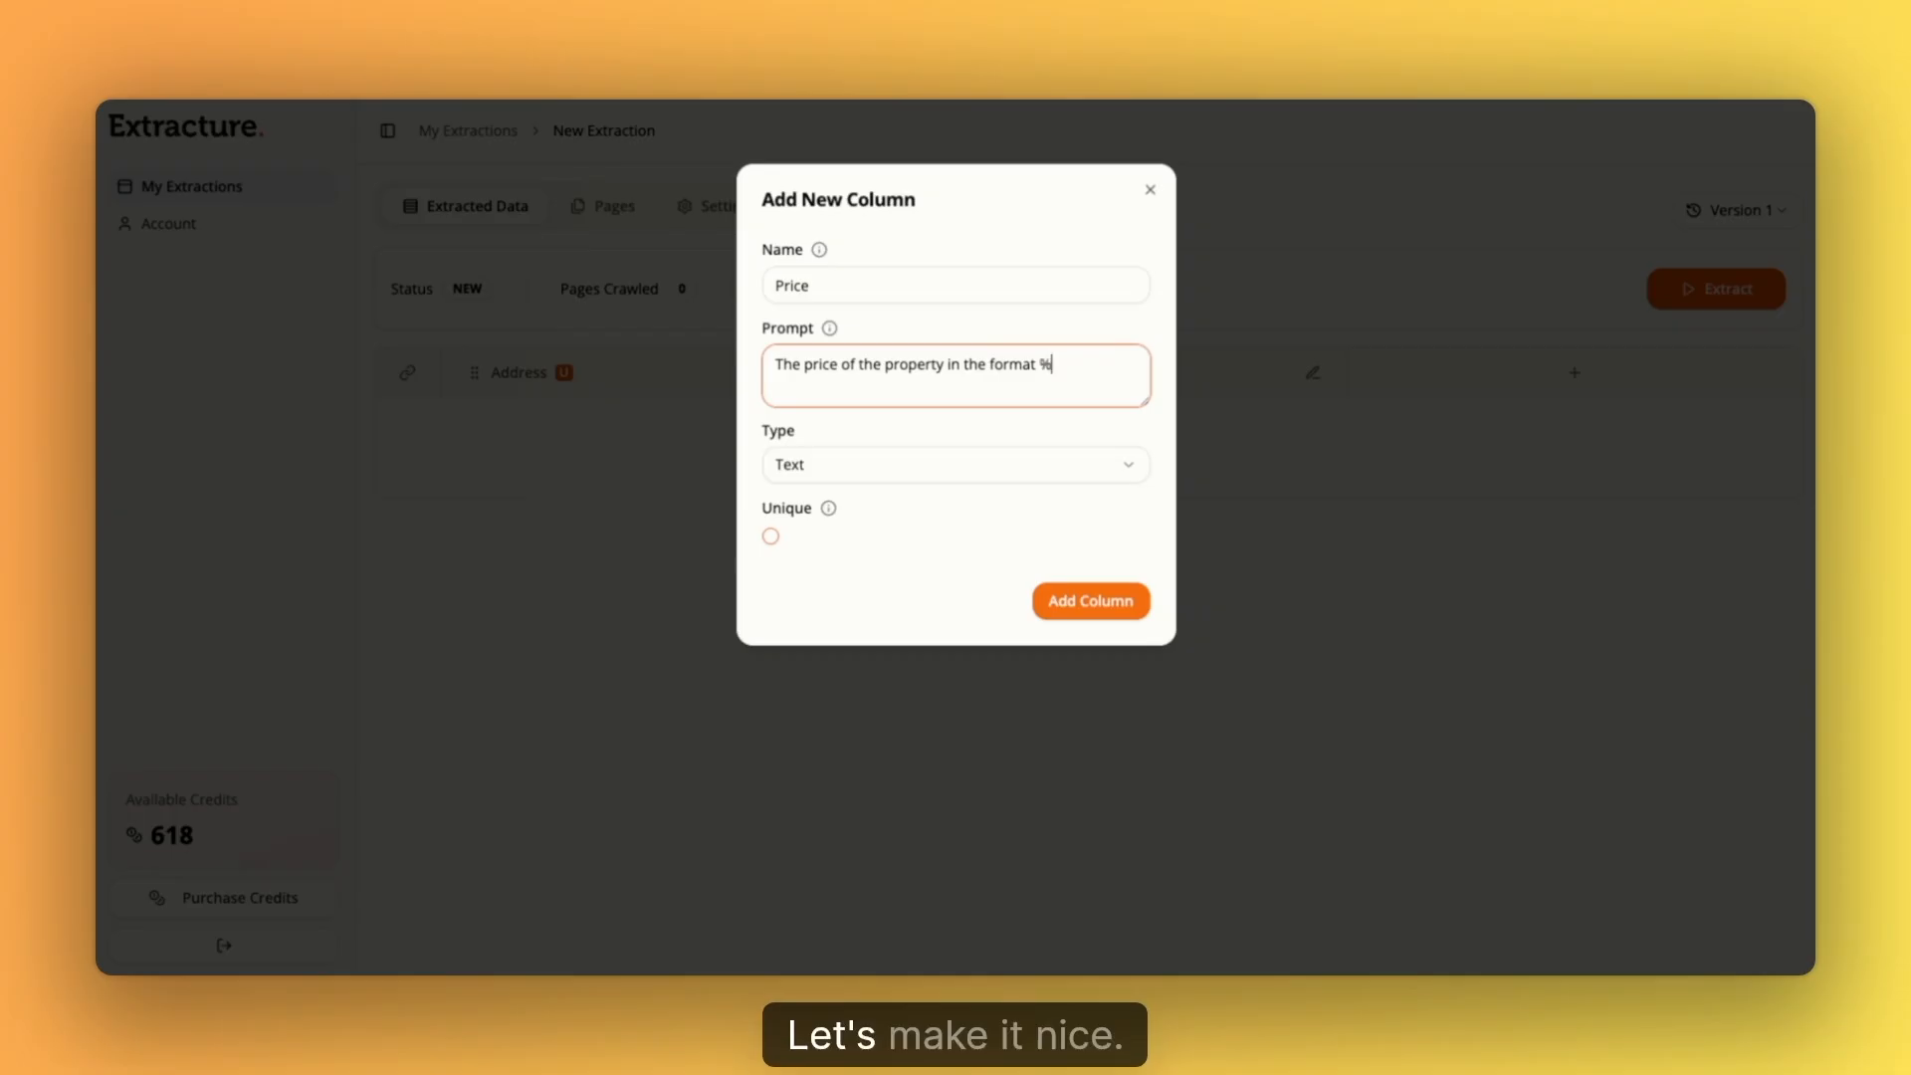
pyautogui.press('BackSpace')
pyautogui.press('BackSpace')
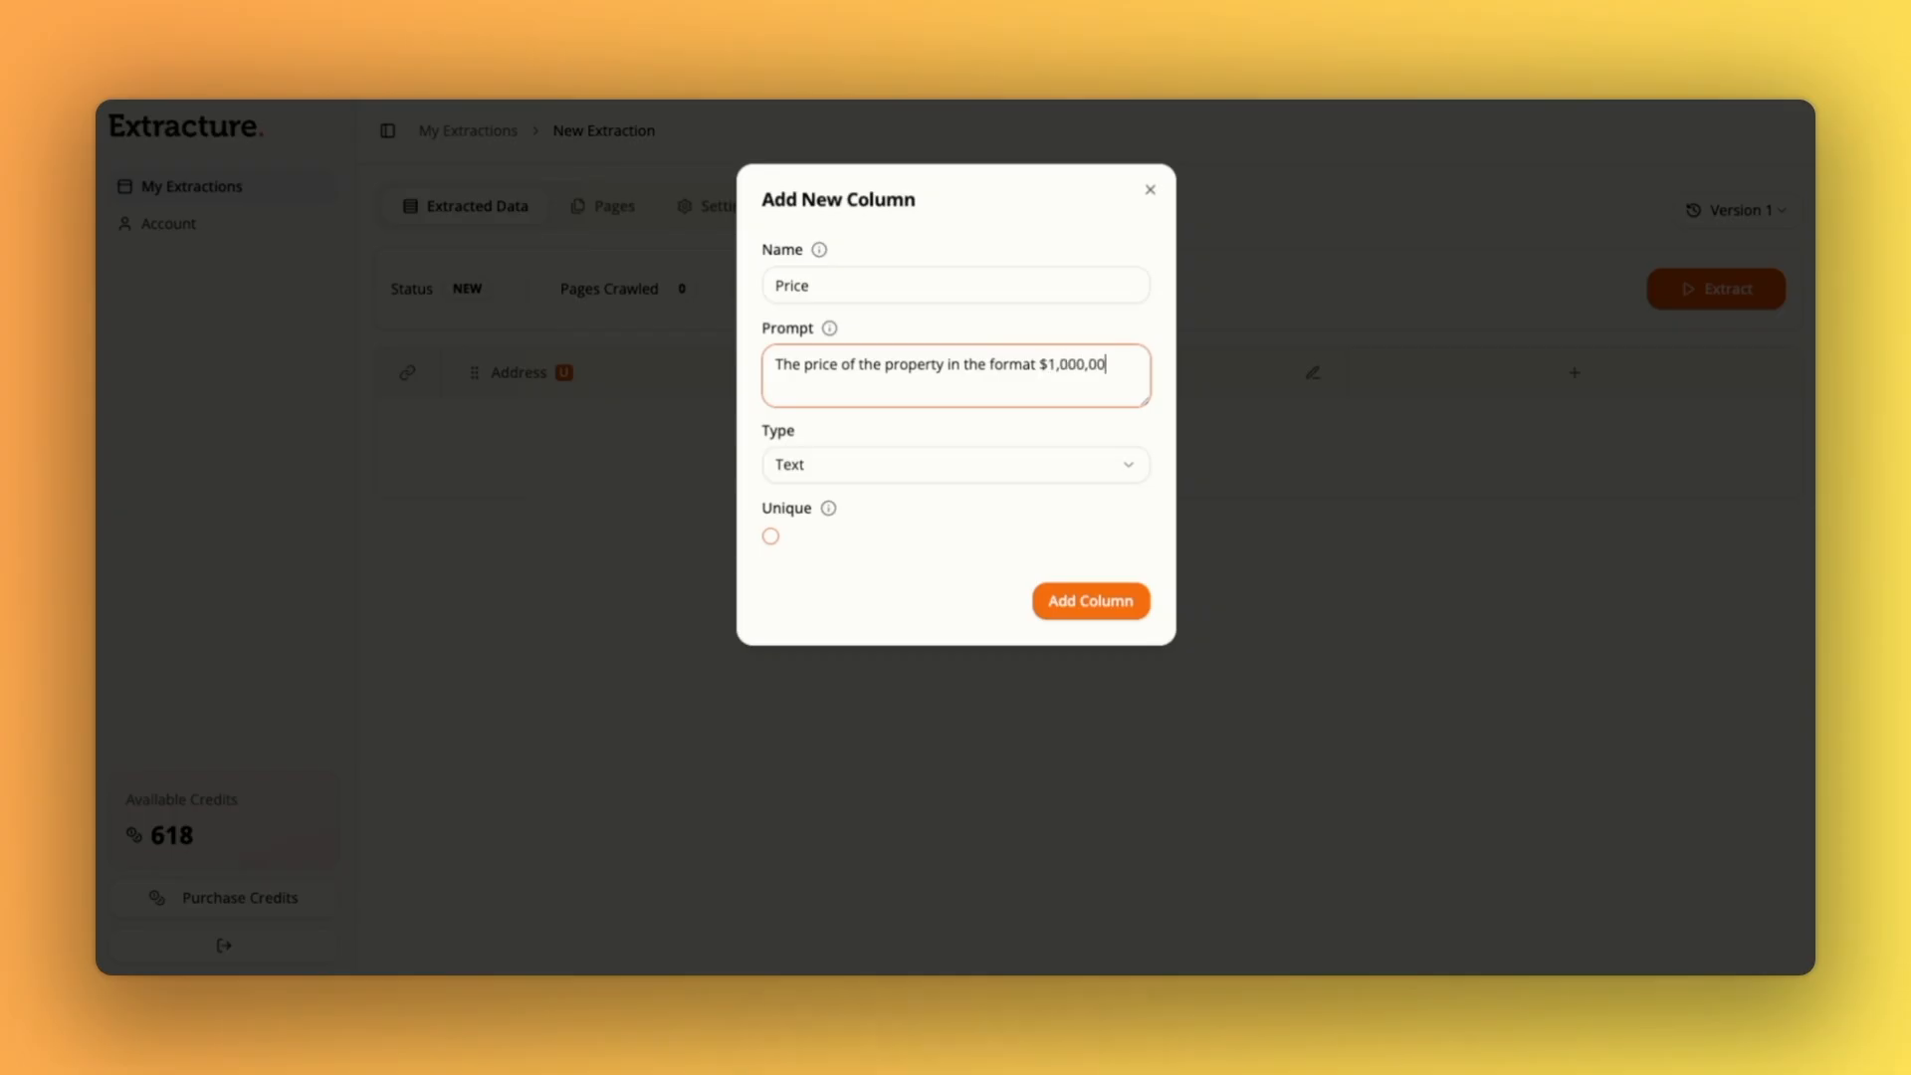
pyautogui.click(1091, 601)
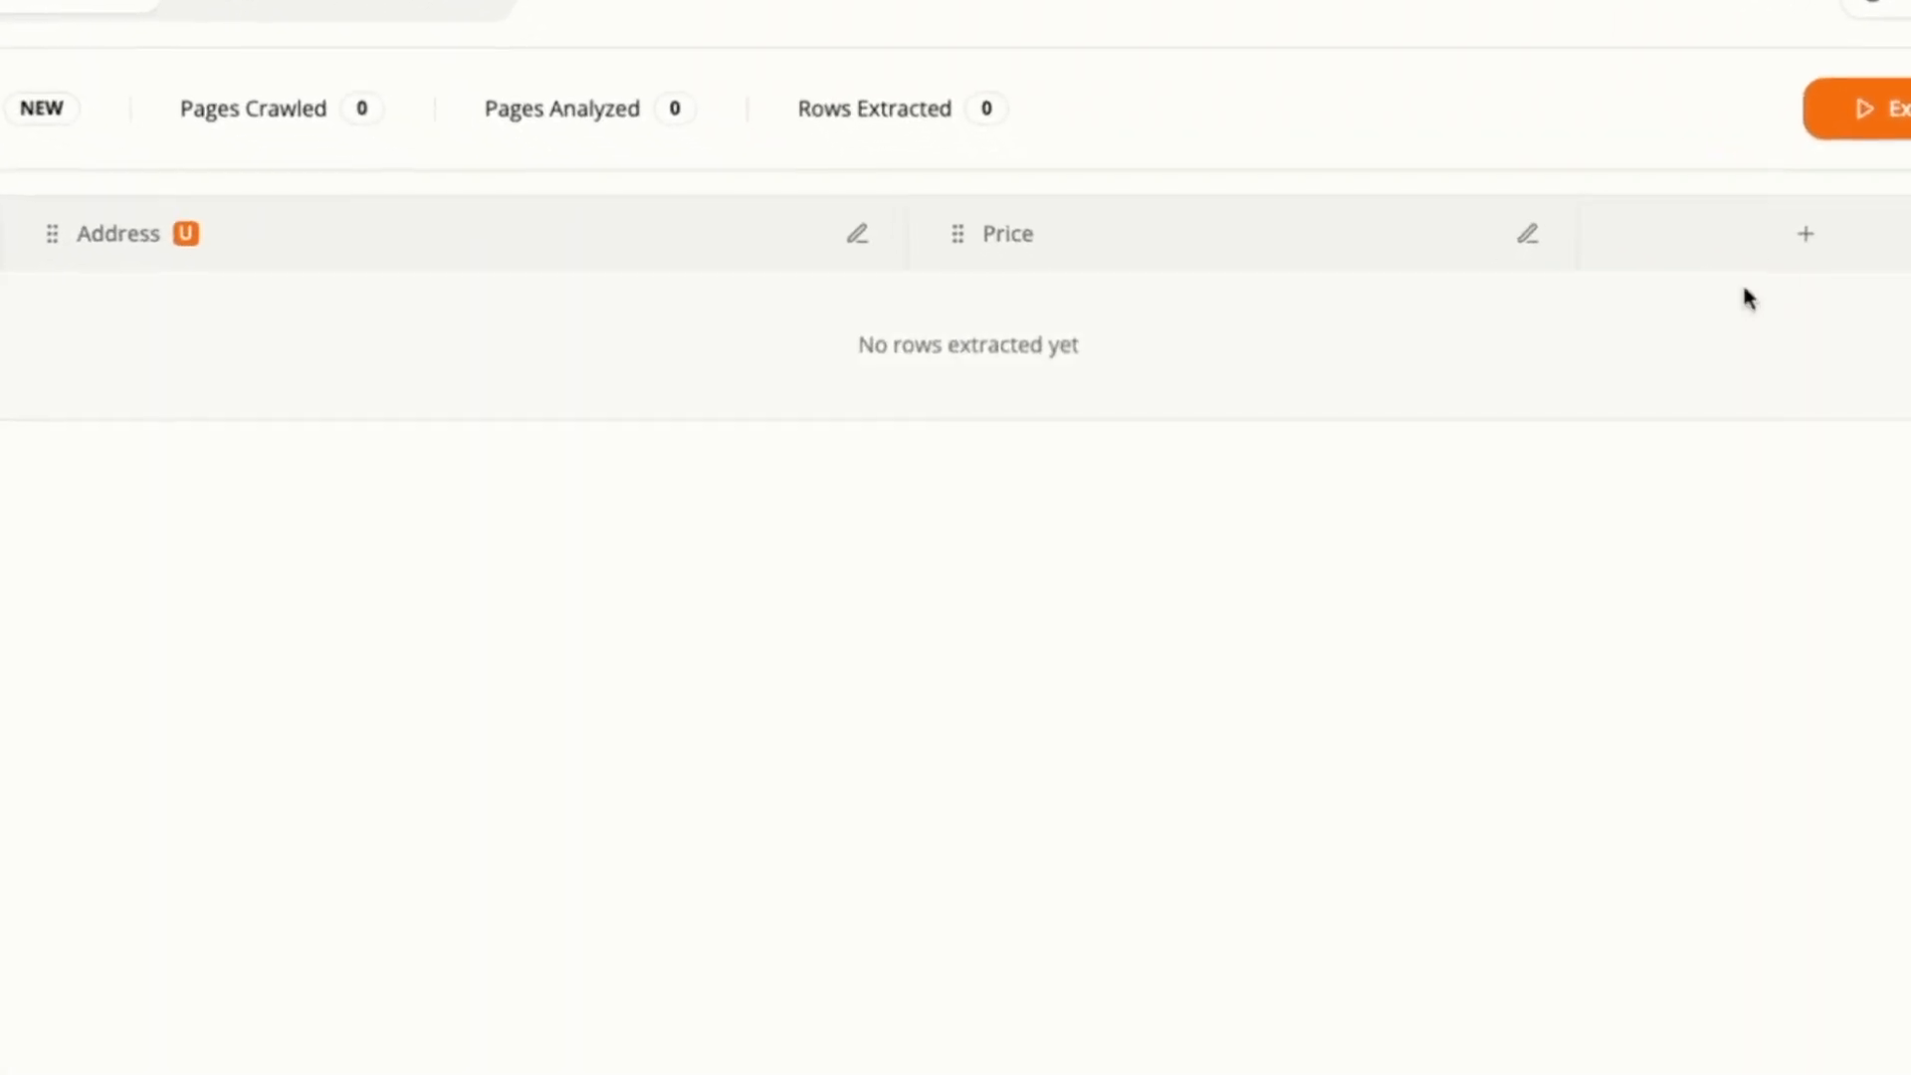
# - Add a Number column named Size with the prompt "The square footage of the property"
pyautogui.click(1803, 235)
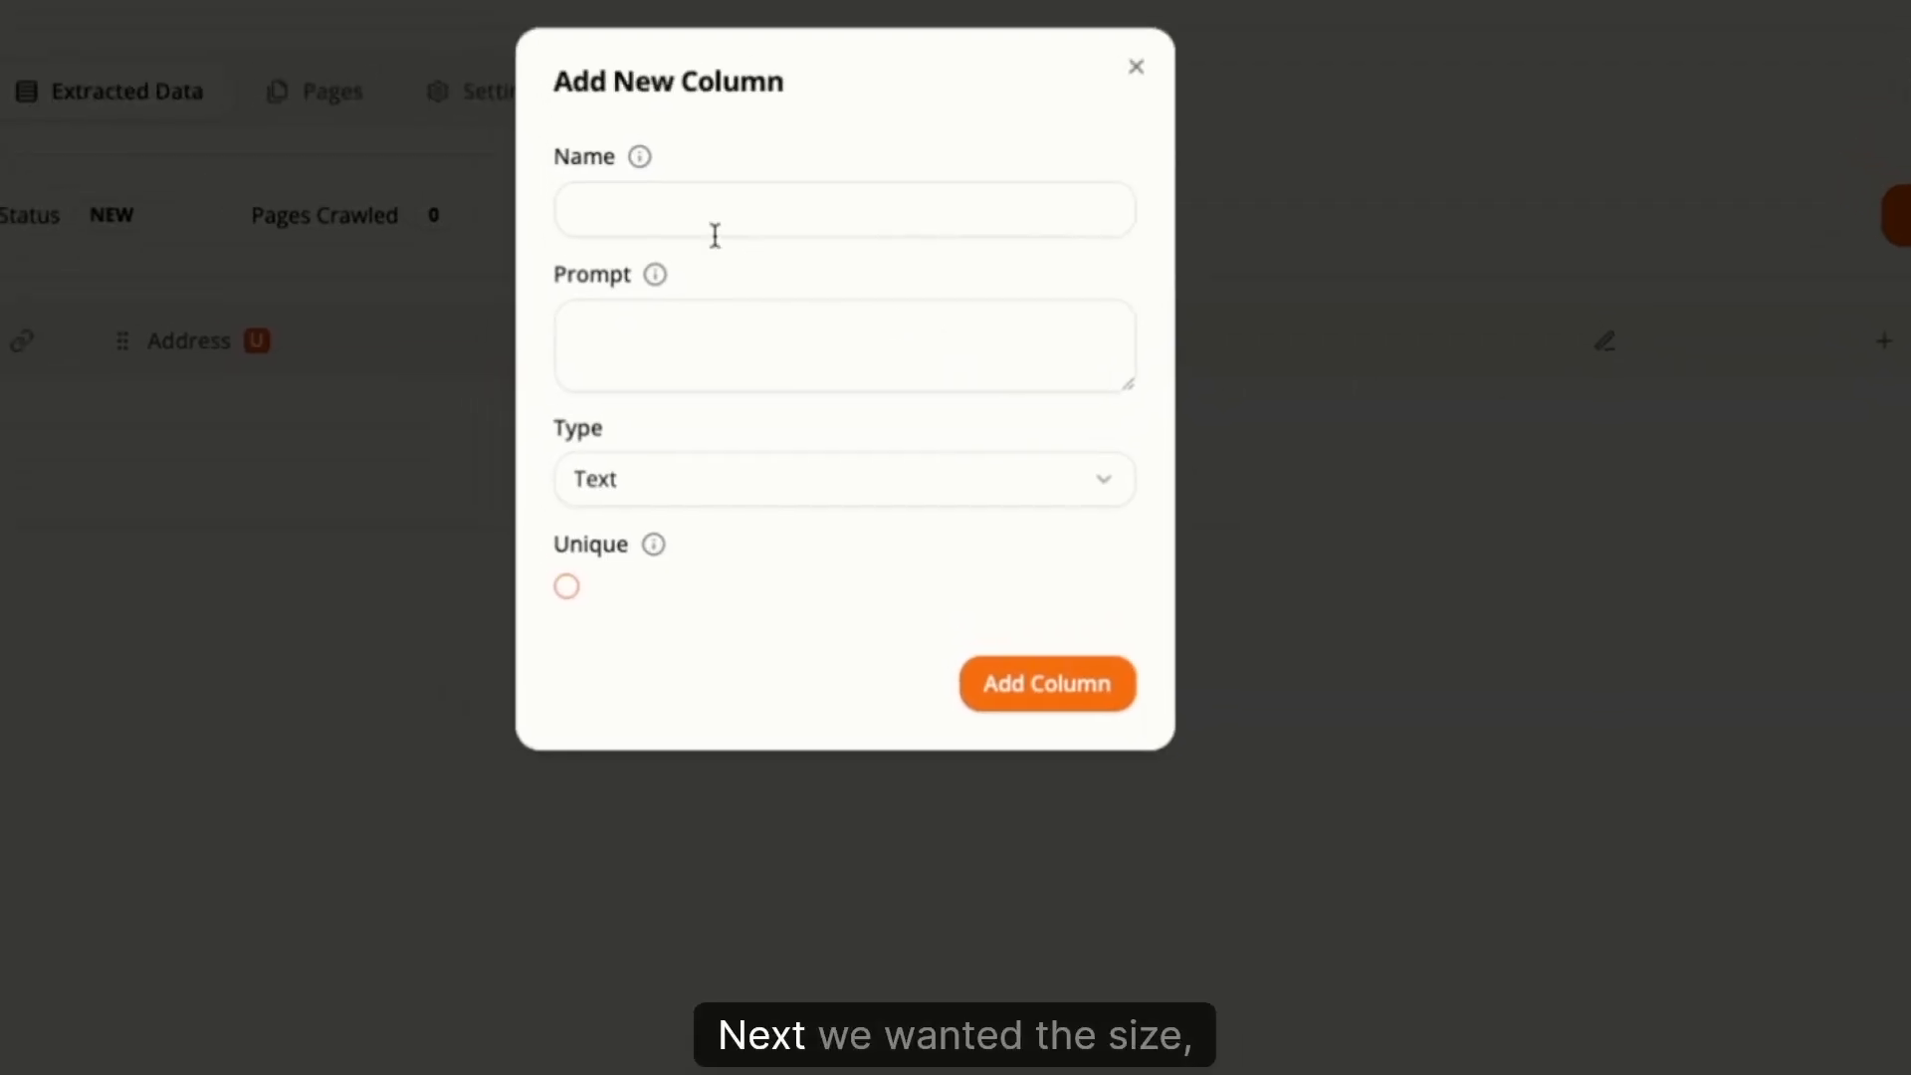
pyautogui.click(815, 261)
pyautogui.write('Size')
pyautogui.press('Tab')
pyautogui.write('T')
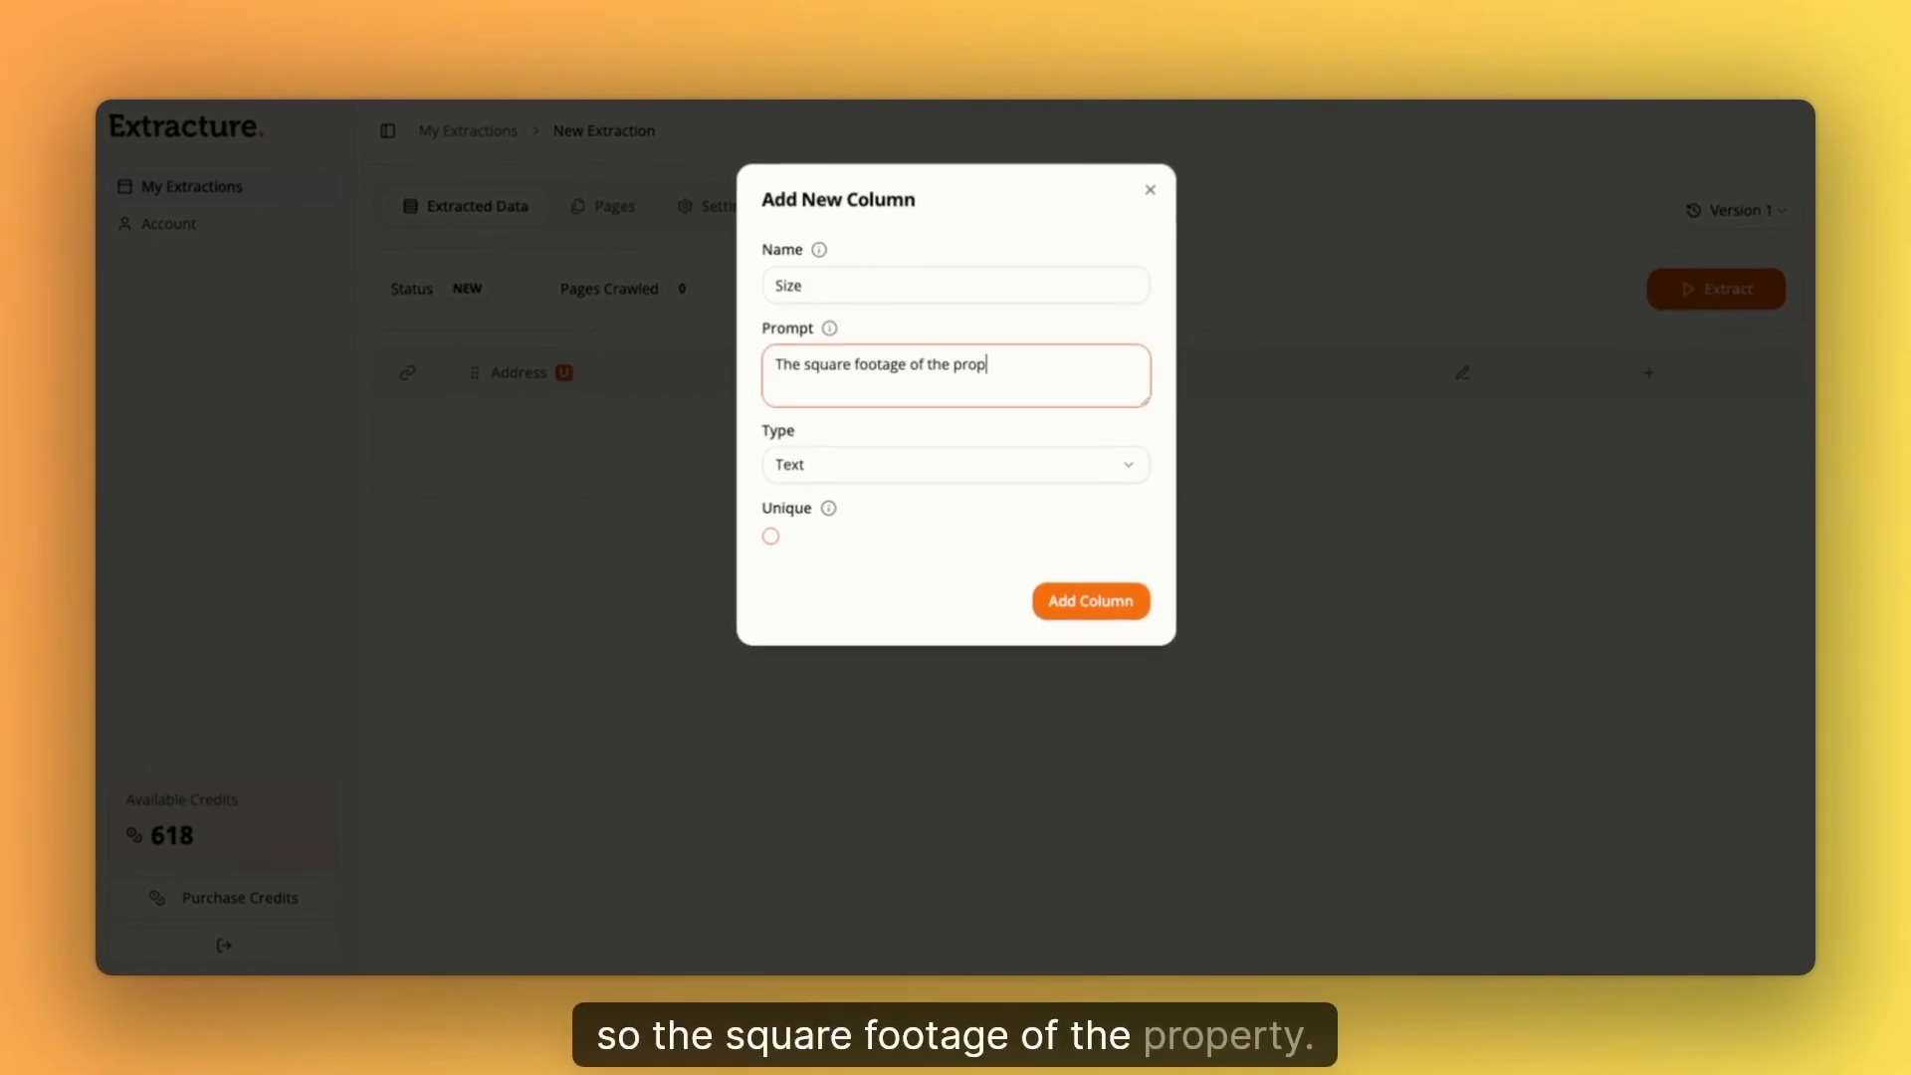
pyautogui.press('BackSpace')
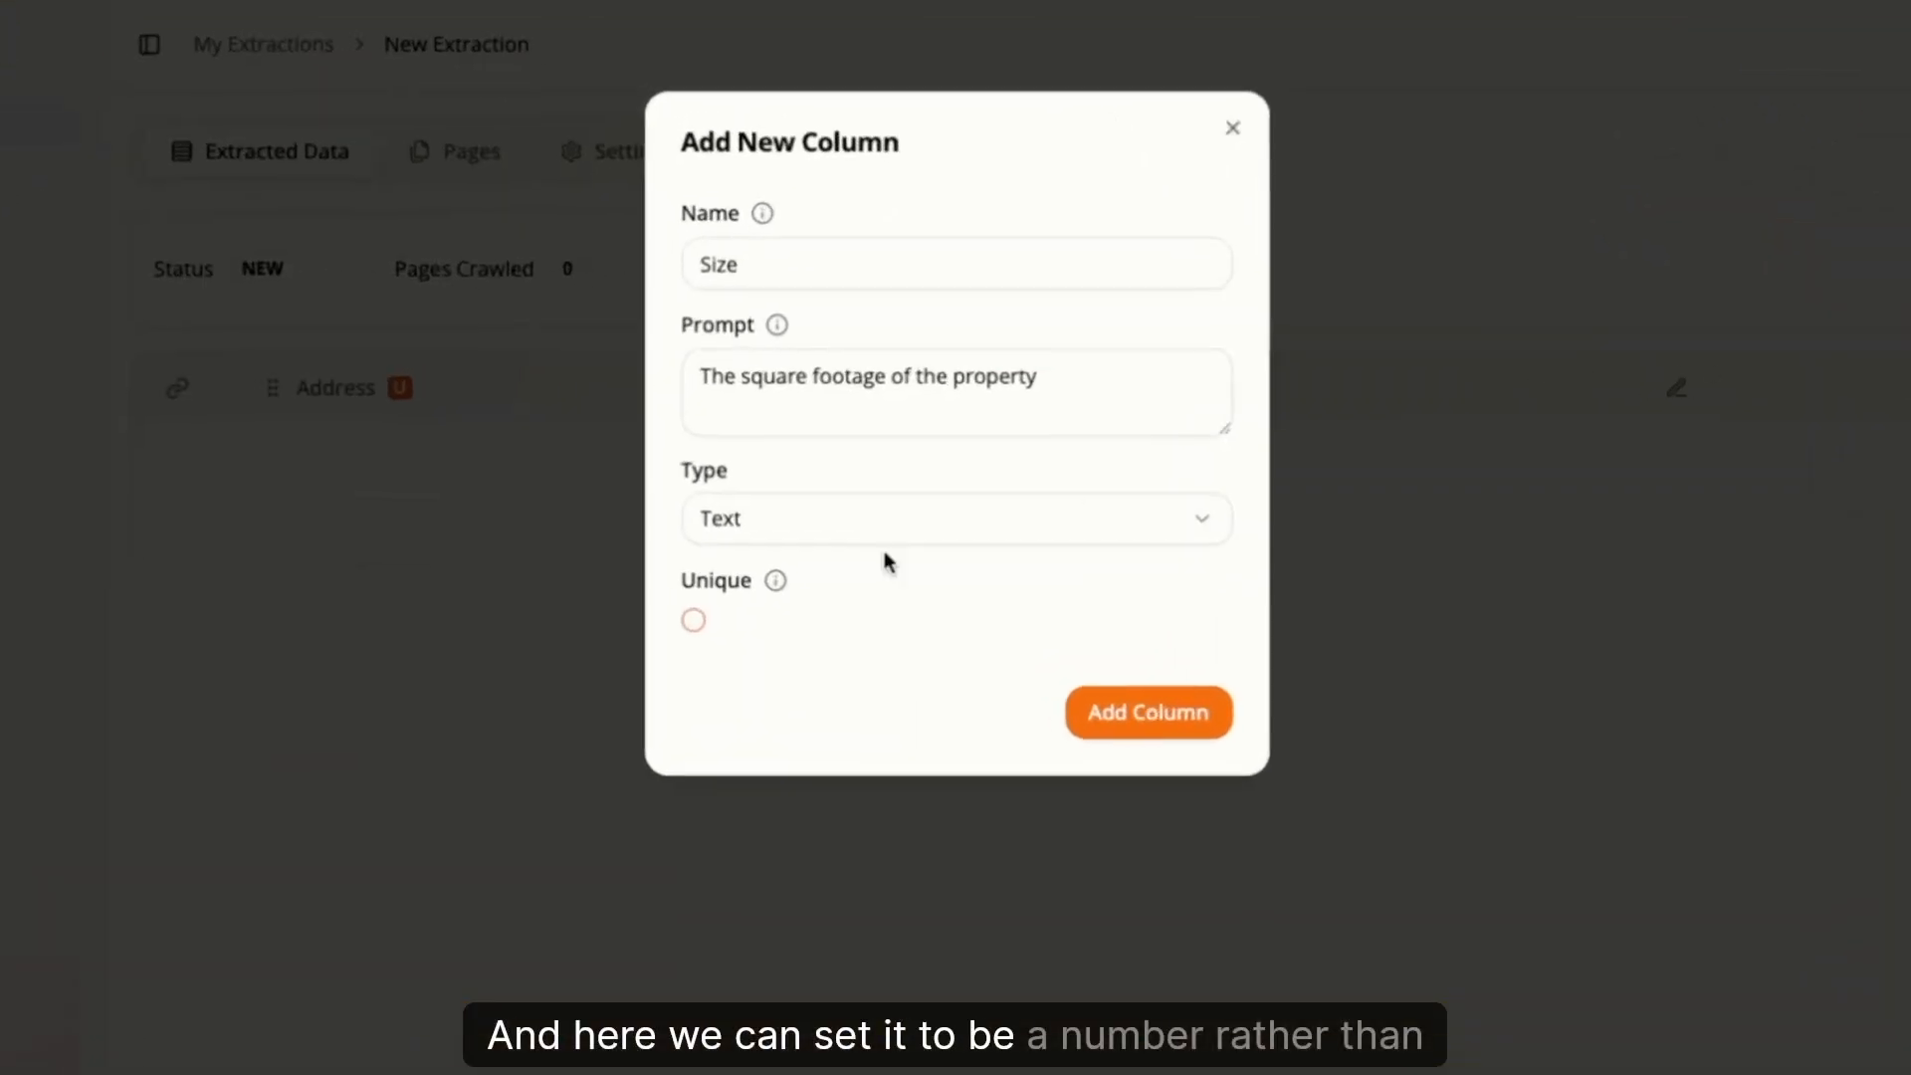
pyautogui.click(902, 468)
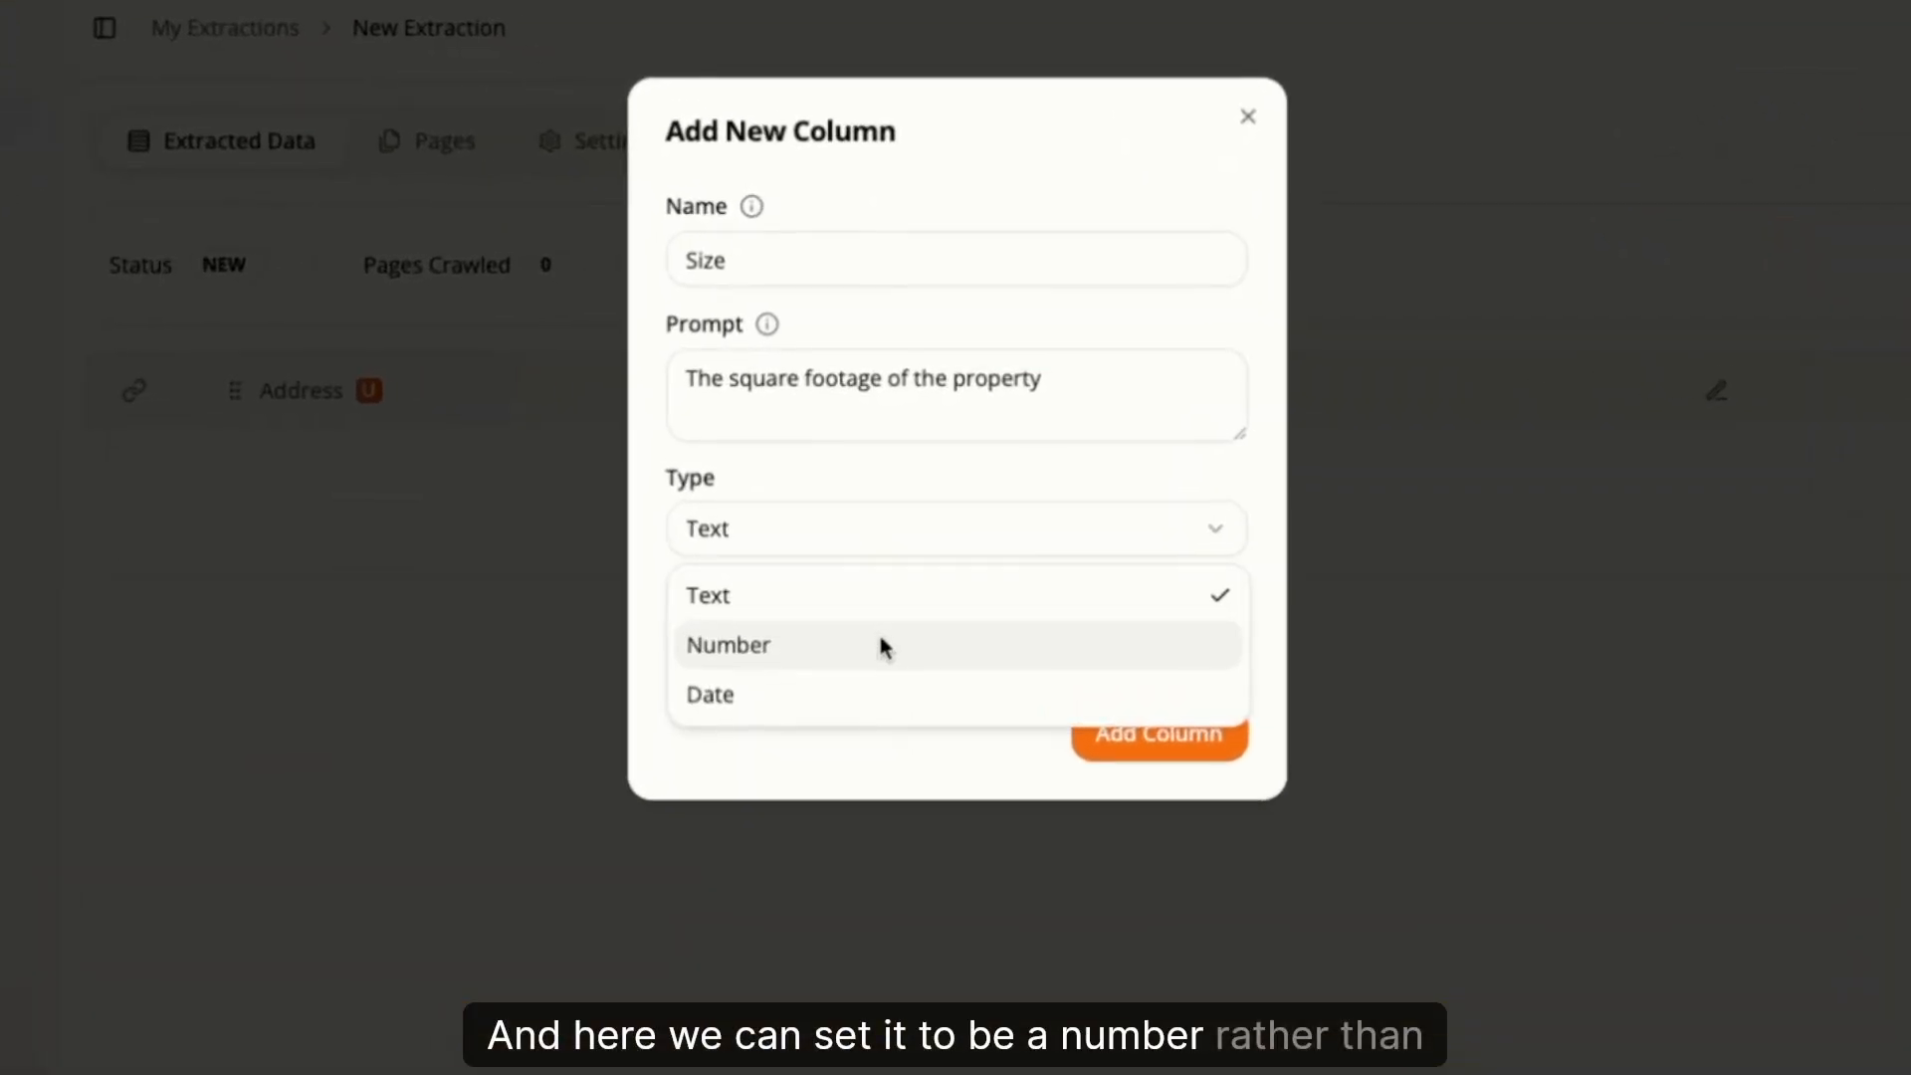
pyautogui.click(903, 542)
pyautogui.click(1175, 738)
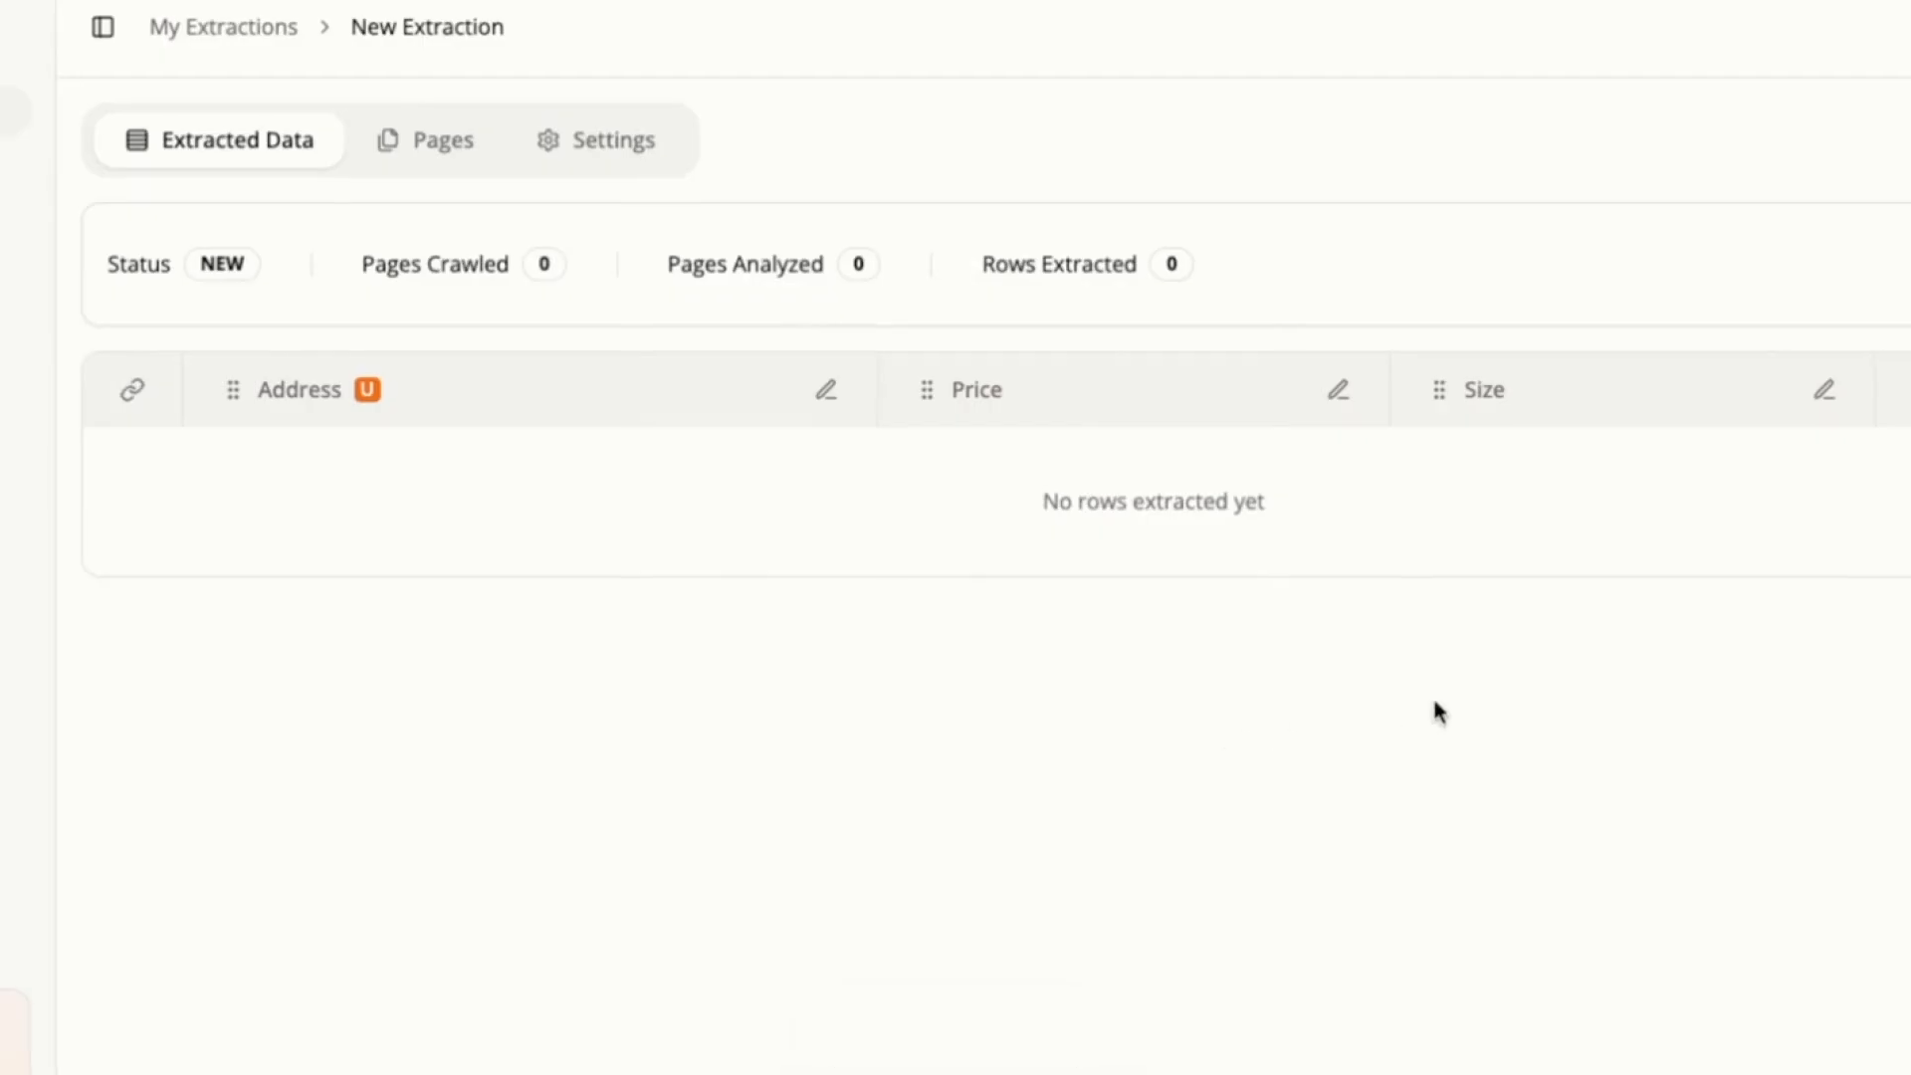
# - Add a Number column named Beds with the prompt "The amount of beds in the property"
pyautogui.click(1872, 298)
pyautogui.click(760, 349)
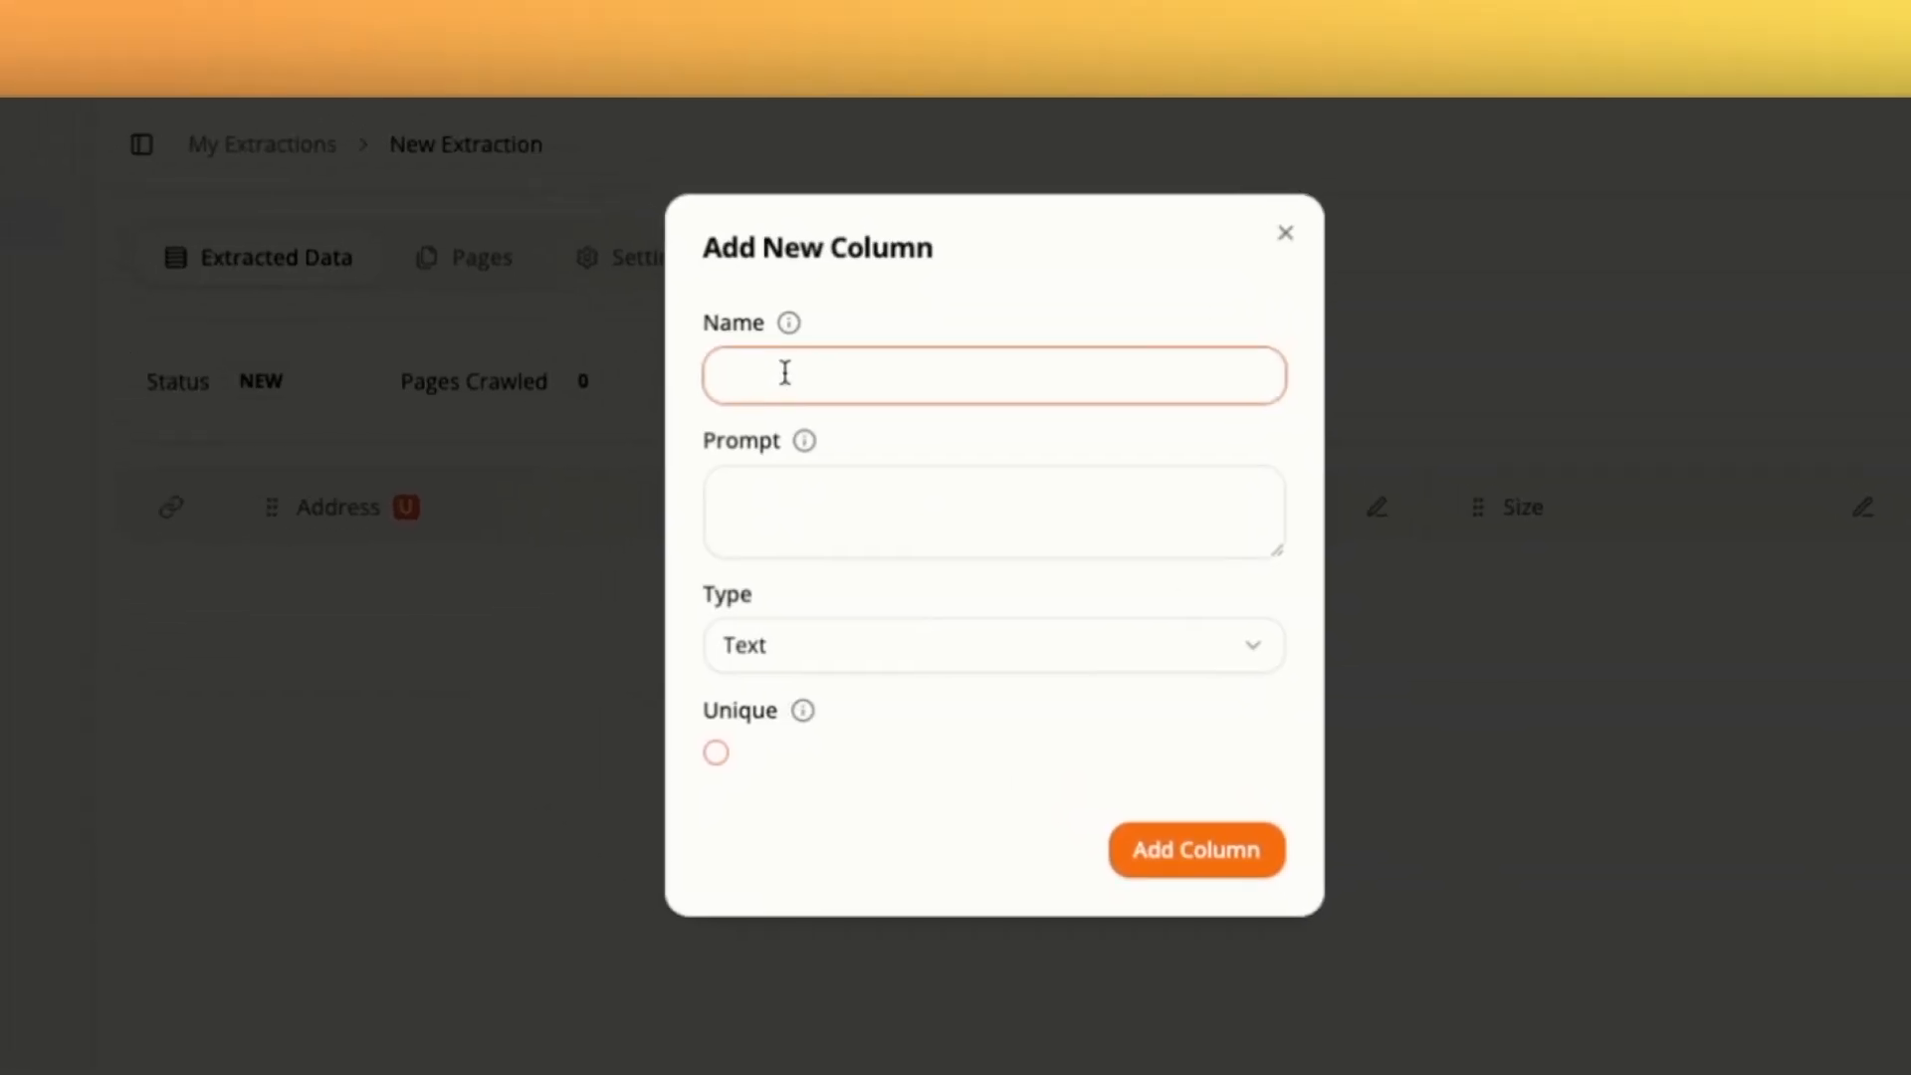
pyautogui.write('Beds')
pyautogui.press('Tab')
pyautogui.press('Tab')
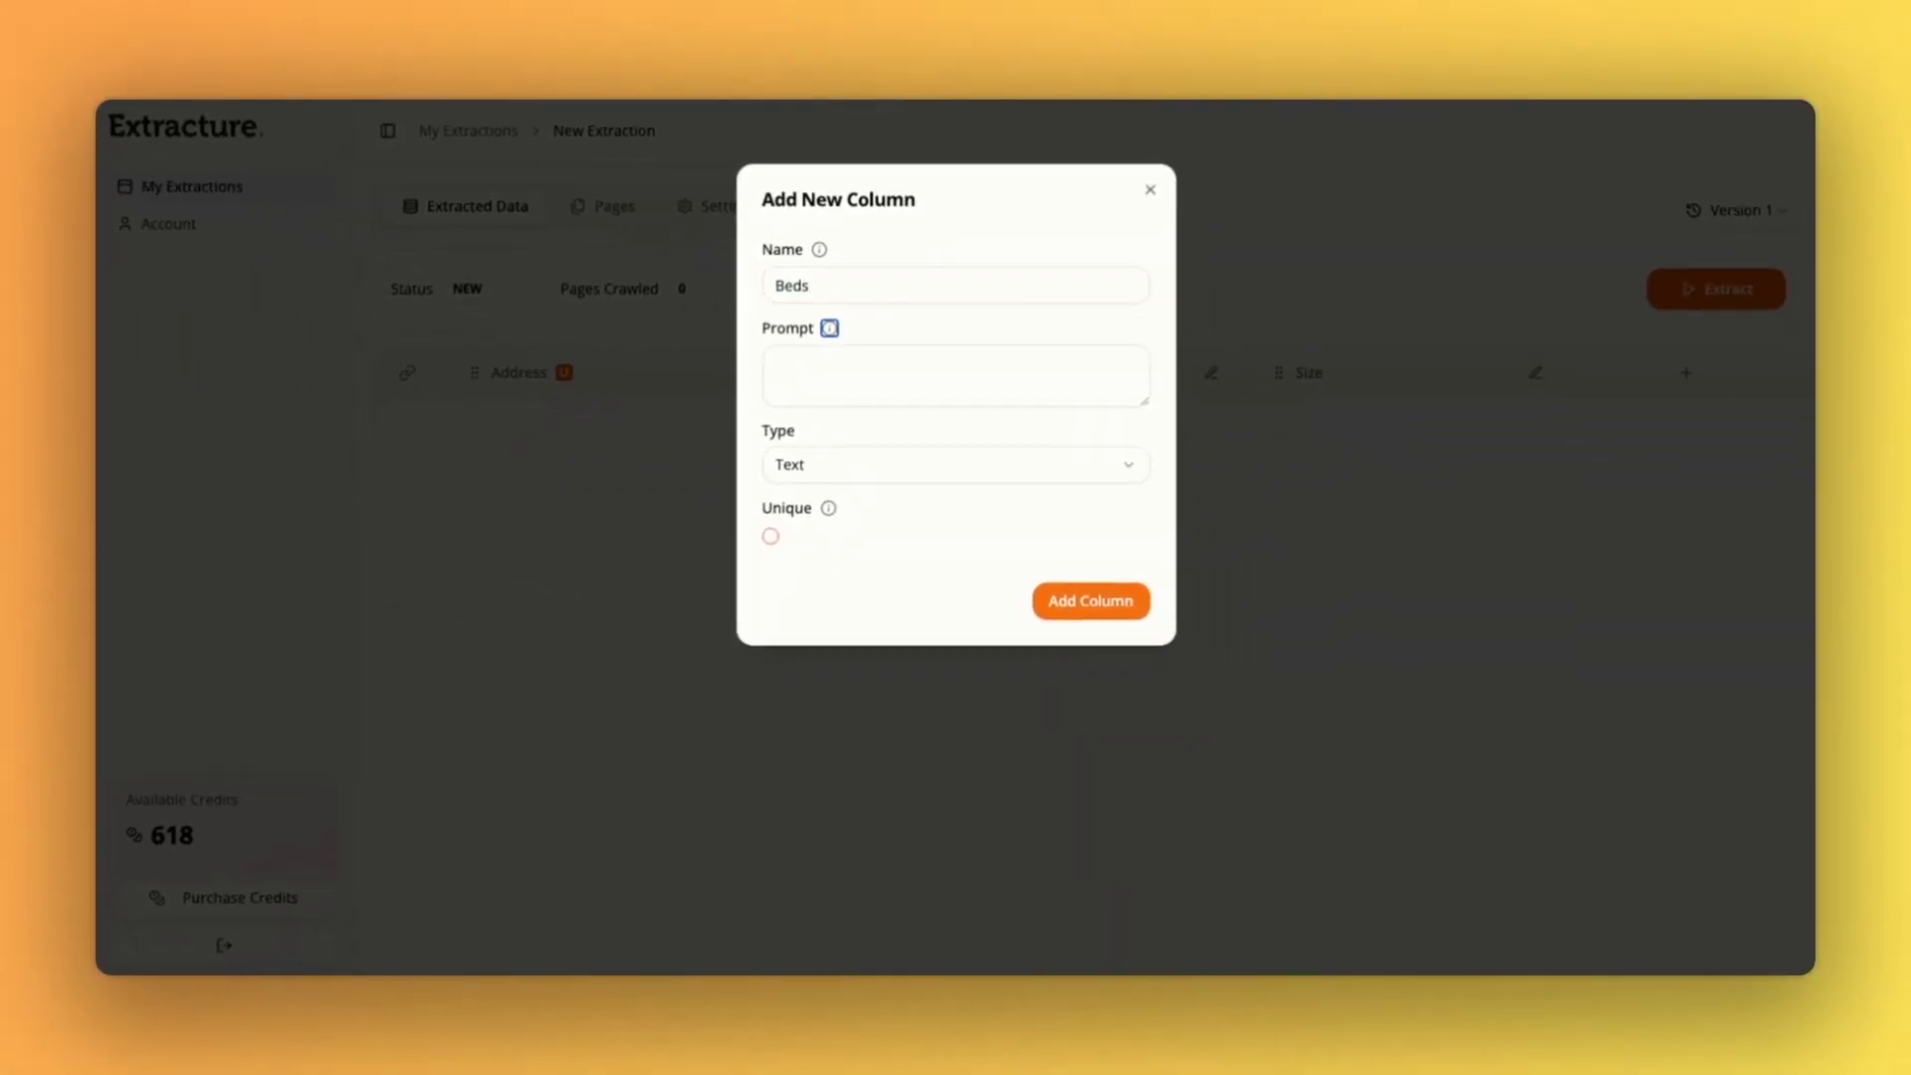
pyautogui.write('The amou')
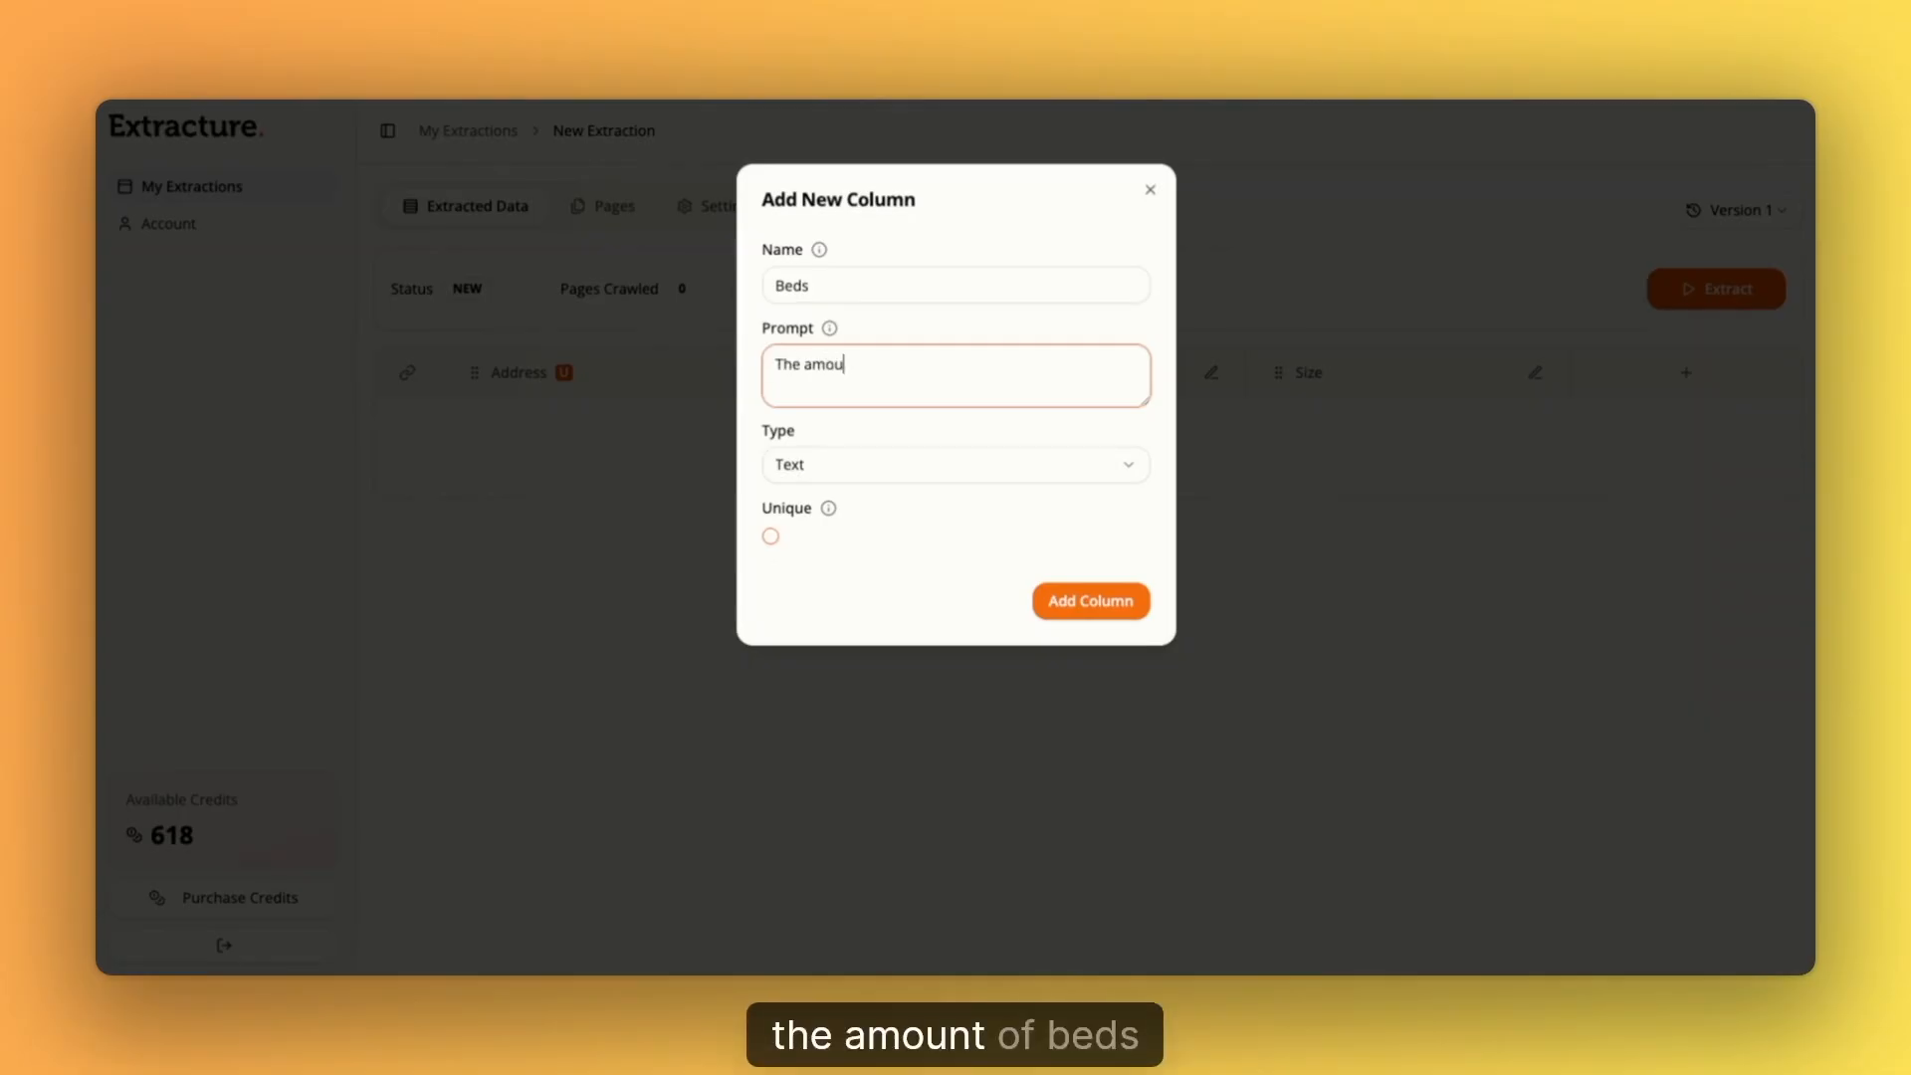
pyautogui.write('nt of beds in the property')
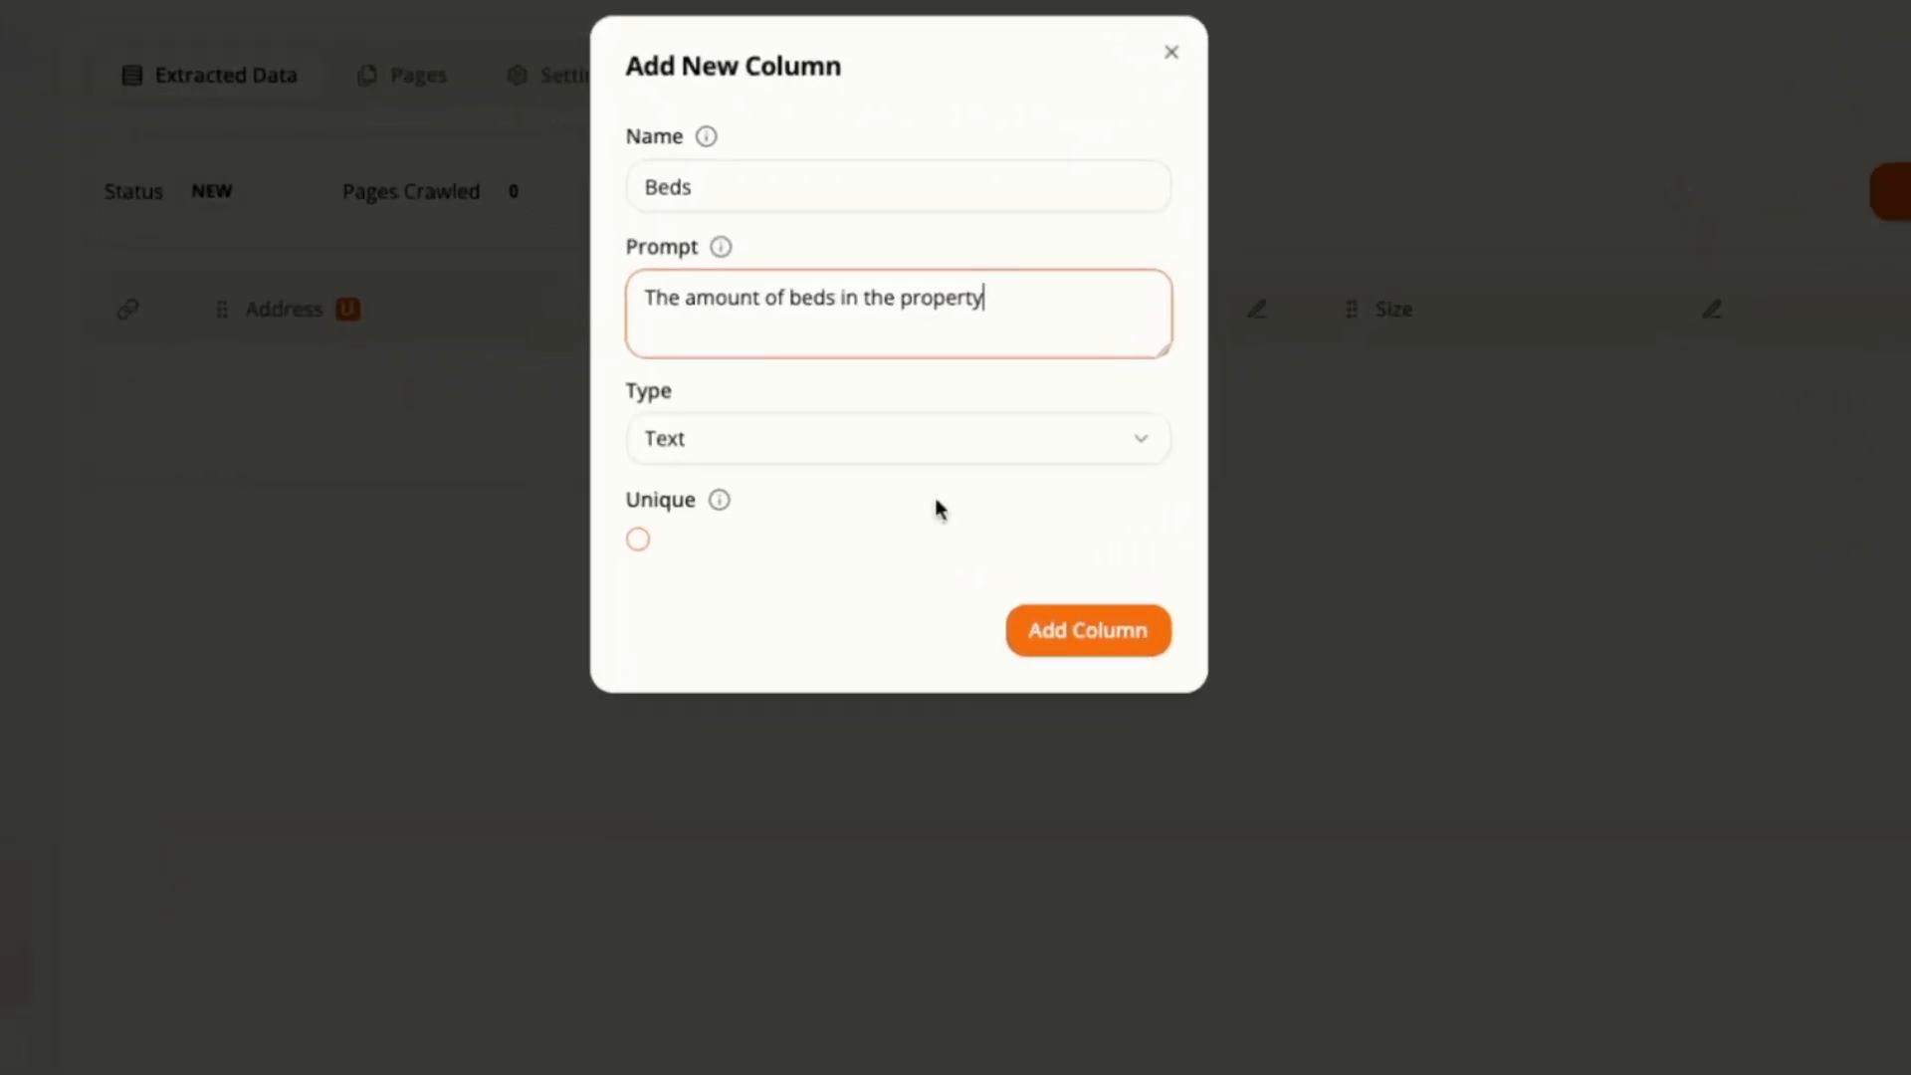
pyautogui.click(944, 475)
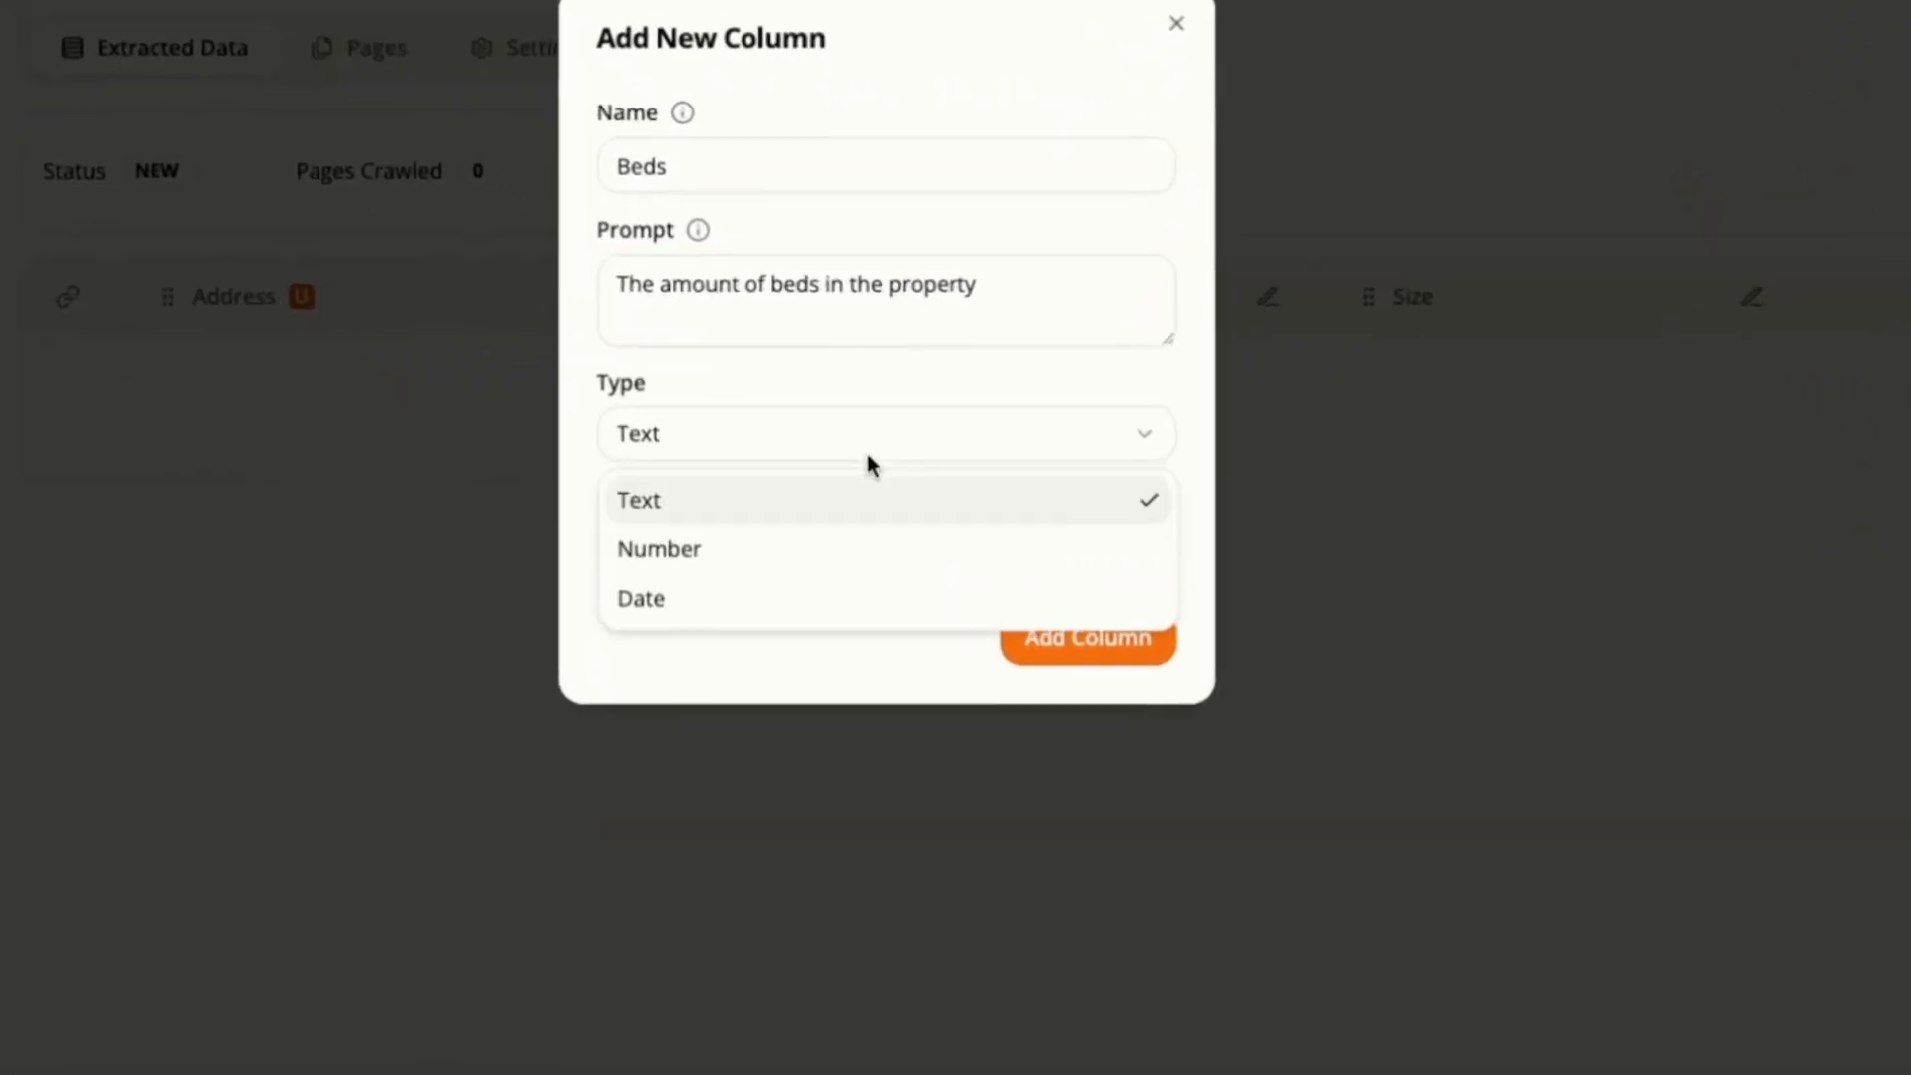
pyautogui.click(936, 542)
pyautogui.click(1080, 638)
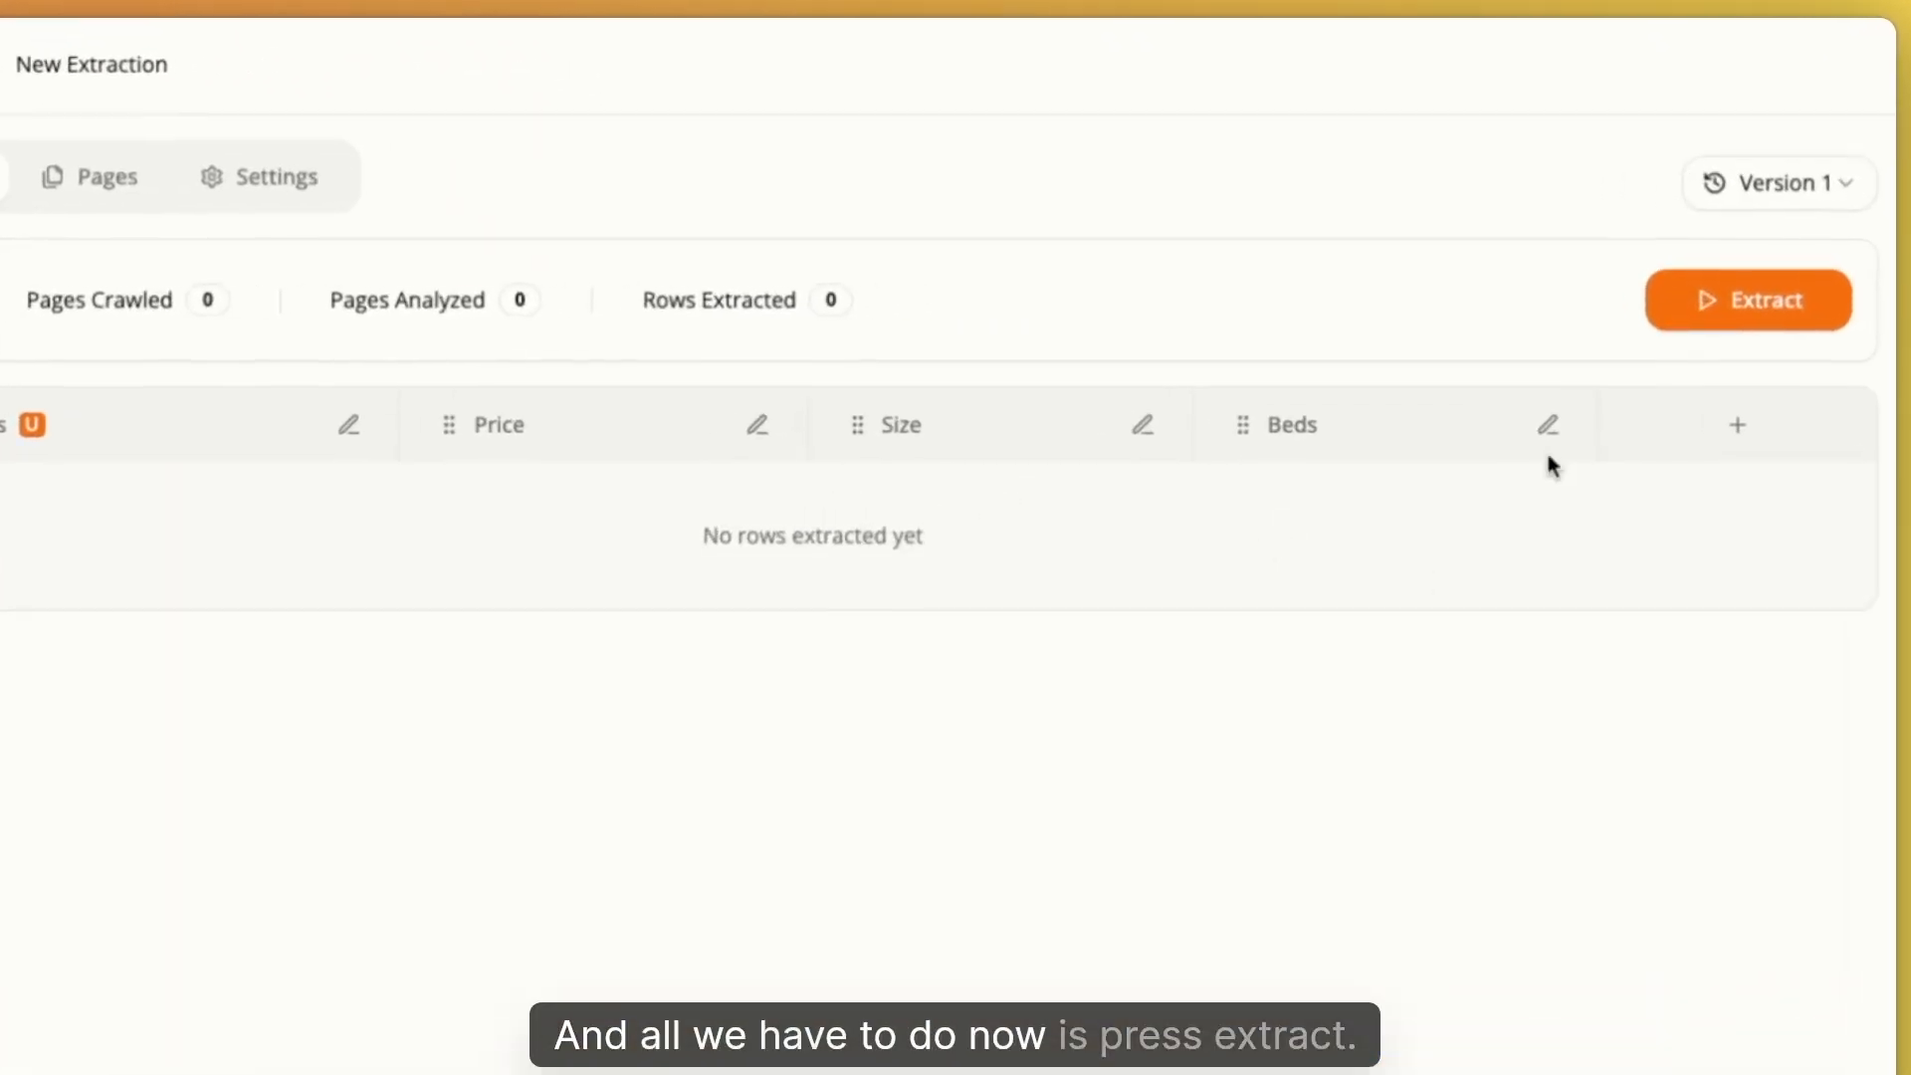
# - Start the extraction in Basic mode
pyautogui.click(1737, 327)
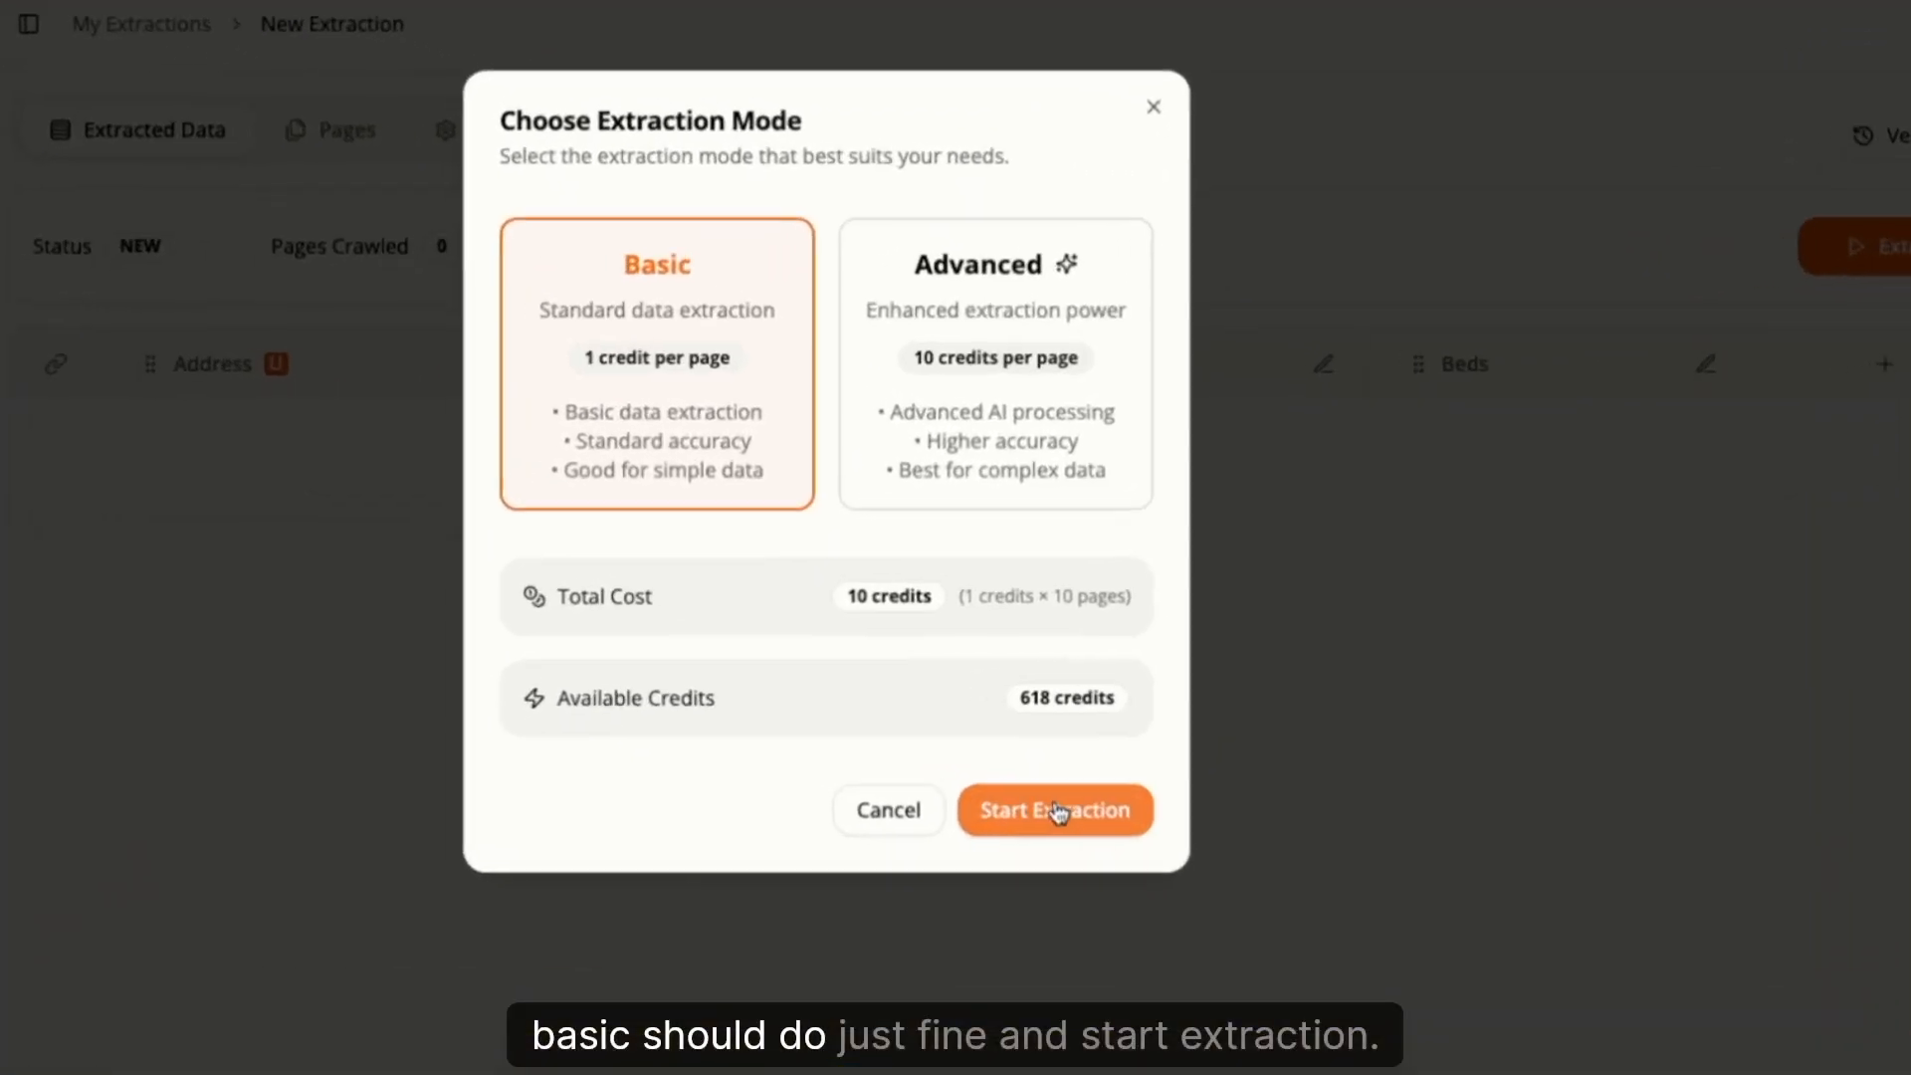
pyautogui.click(1040, 844)
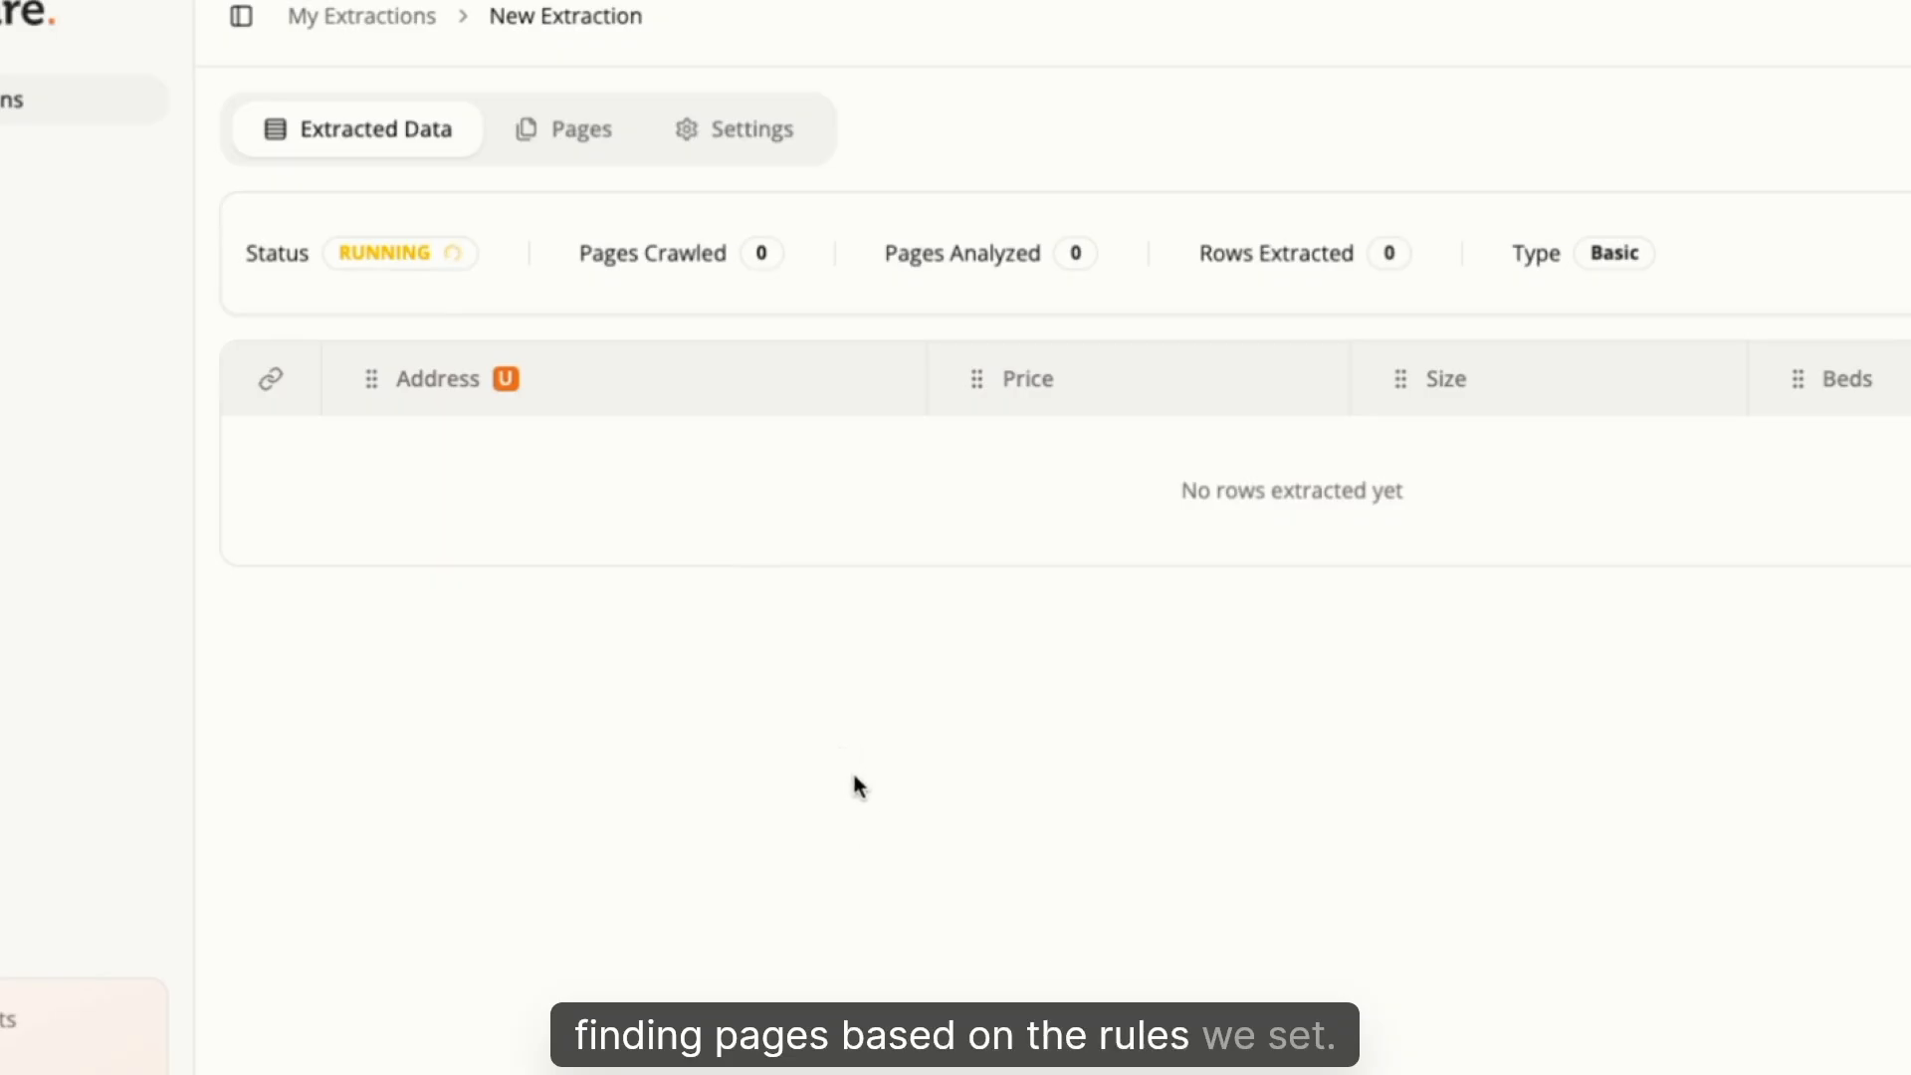
# - Look over the running extraction's settings and return to the extracted data to inspect the rows and their source pages
pyautogui.click(715, 145)
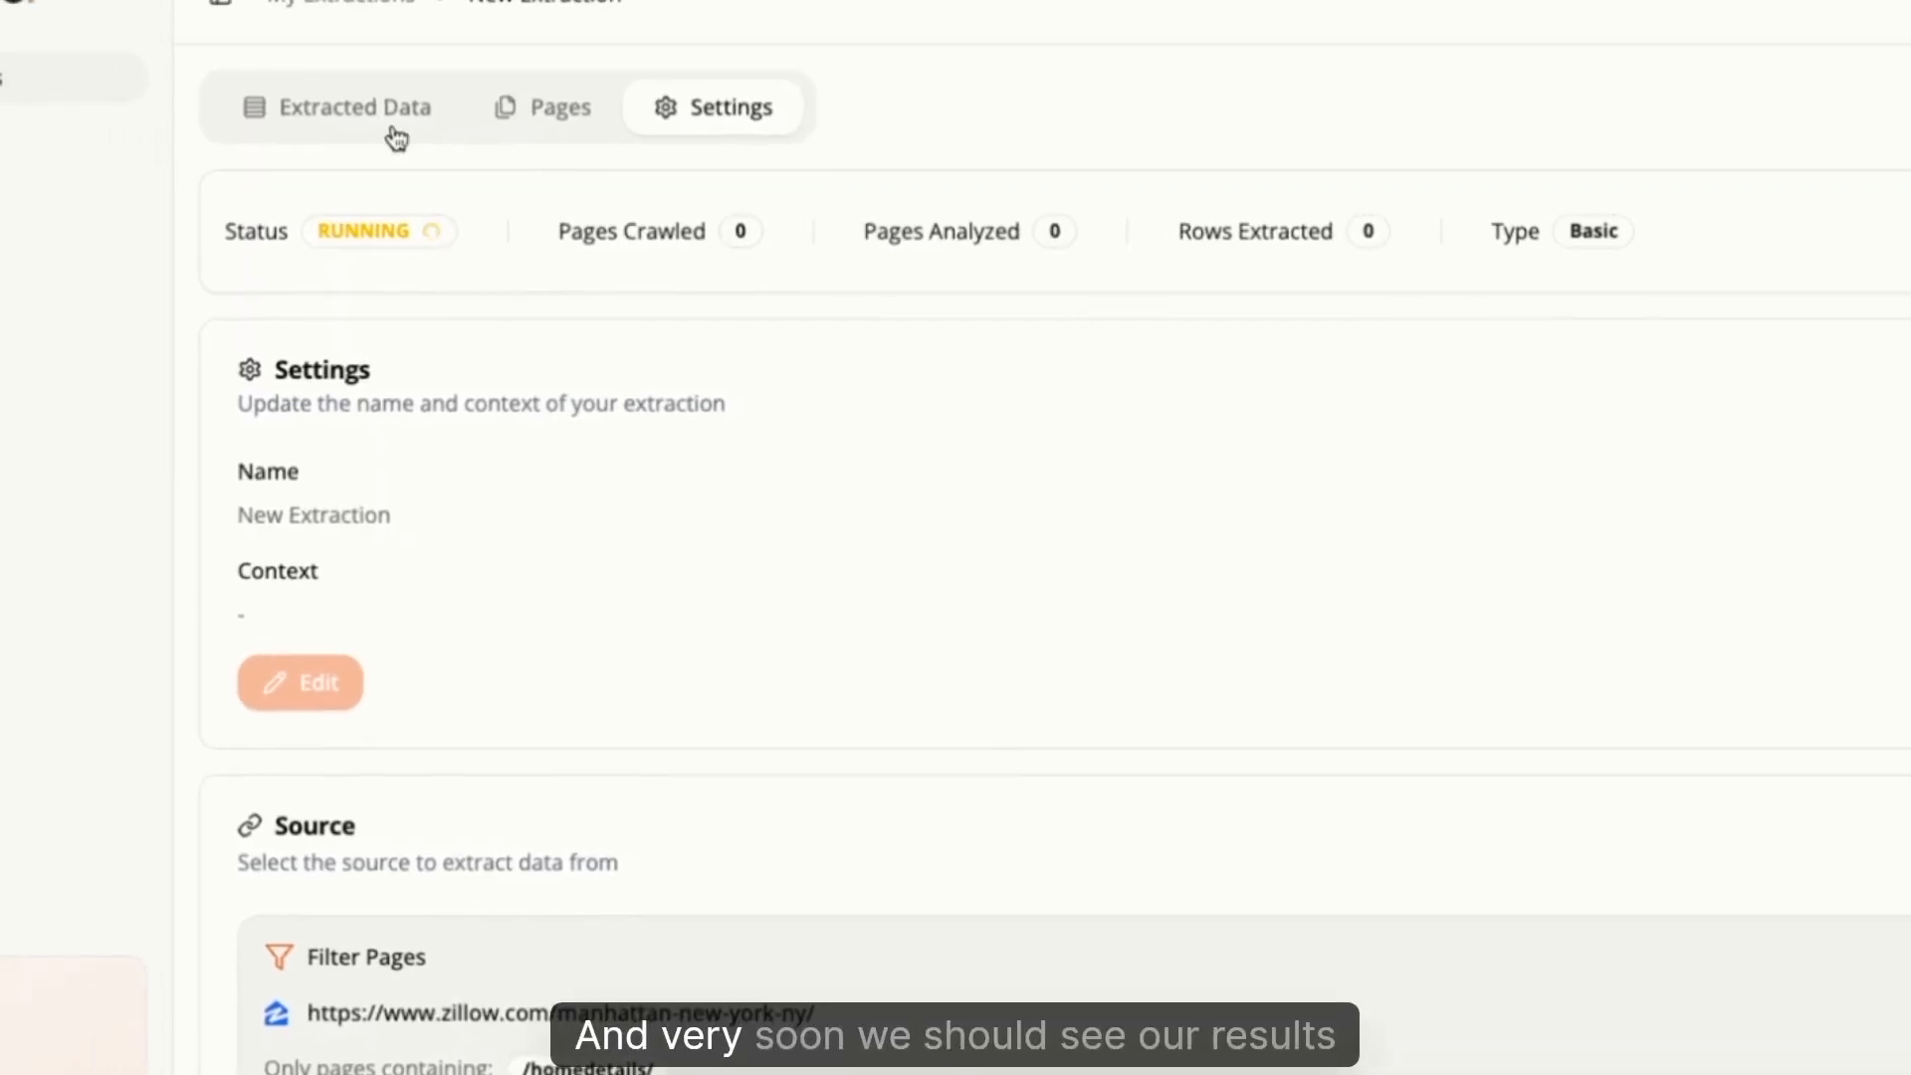
pyautogui.click(430, 138)
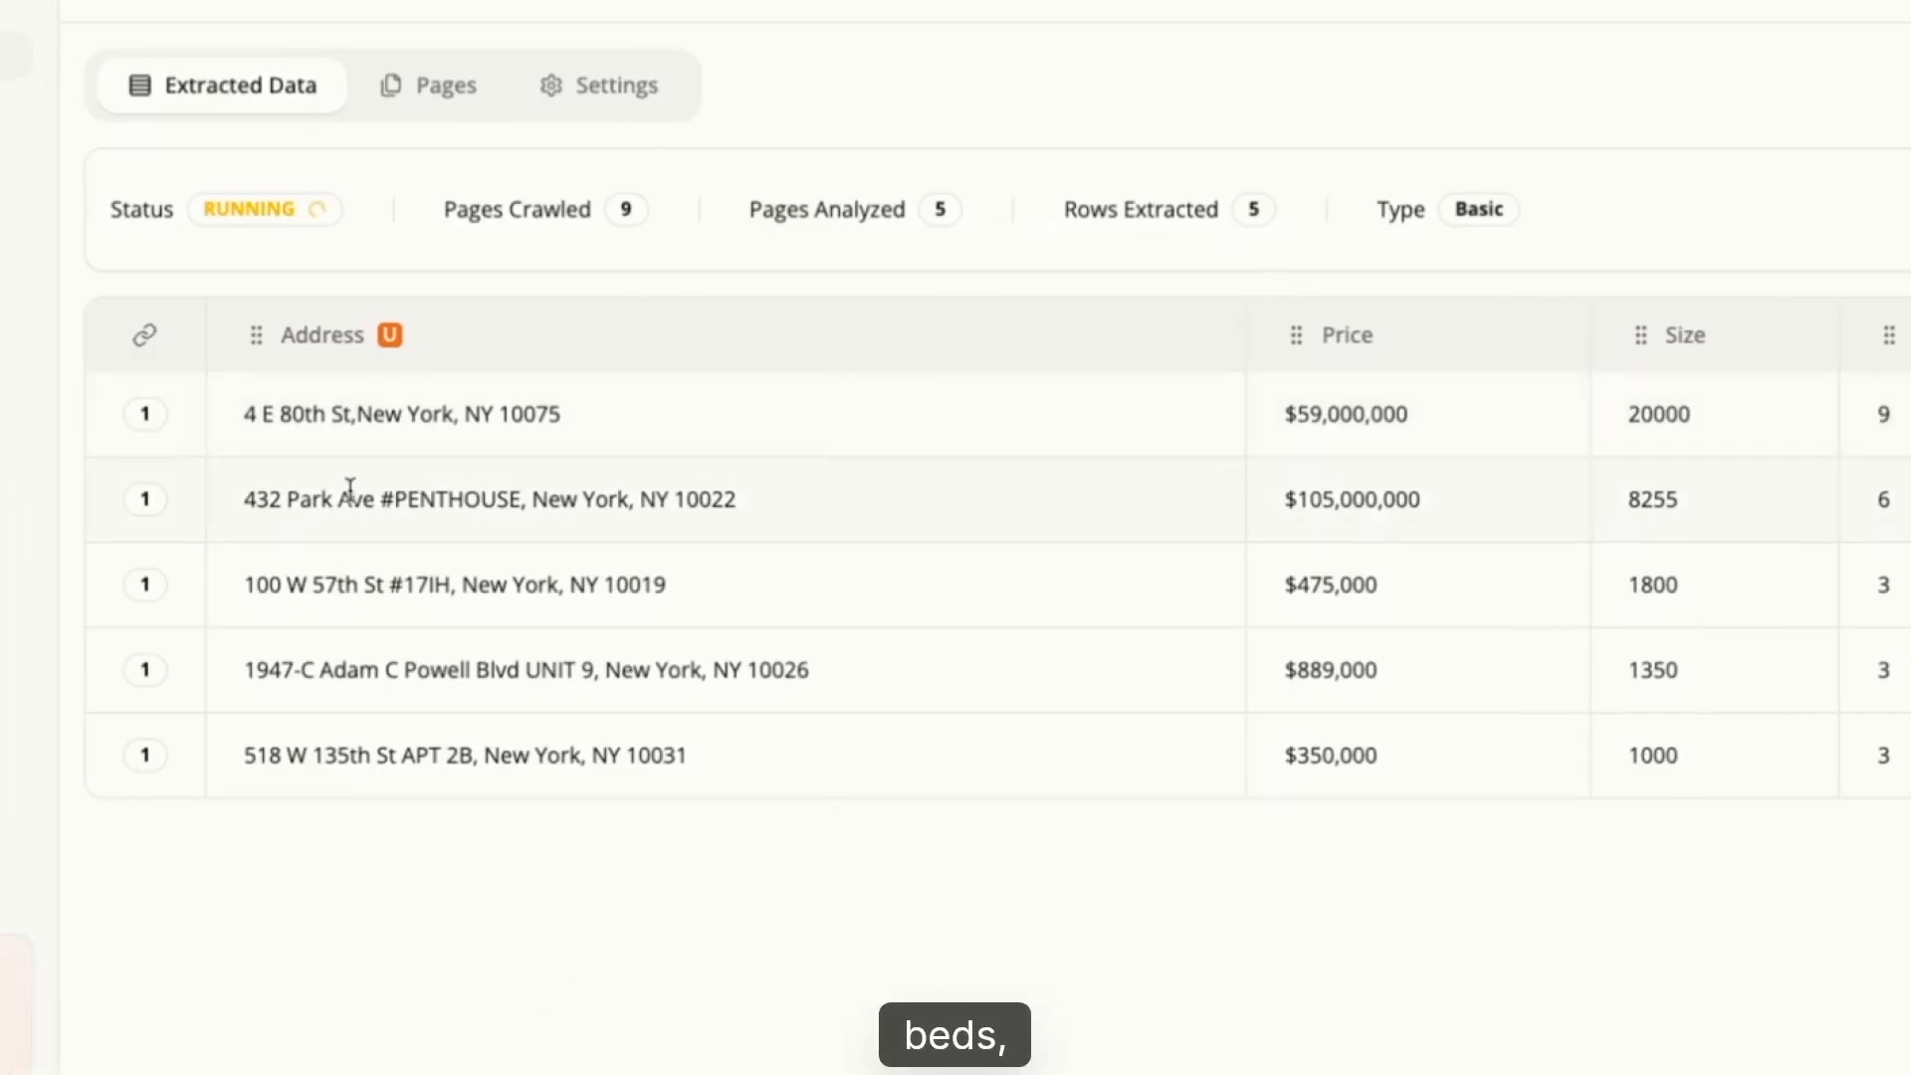
pyautogui.moveTo(70, 426)
pyautogui.moveTo(291, 494)
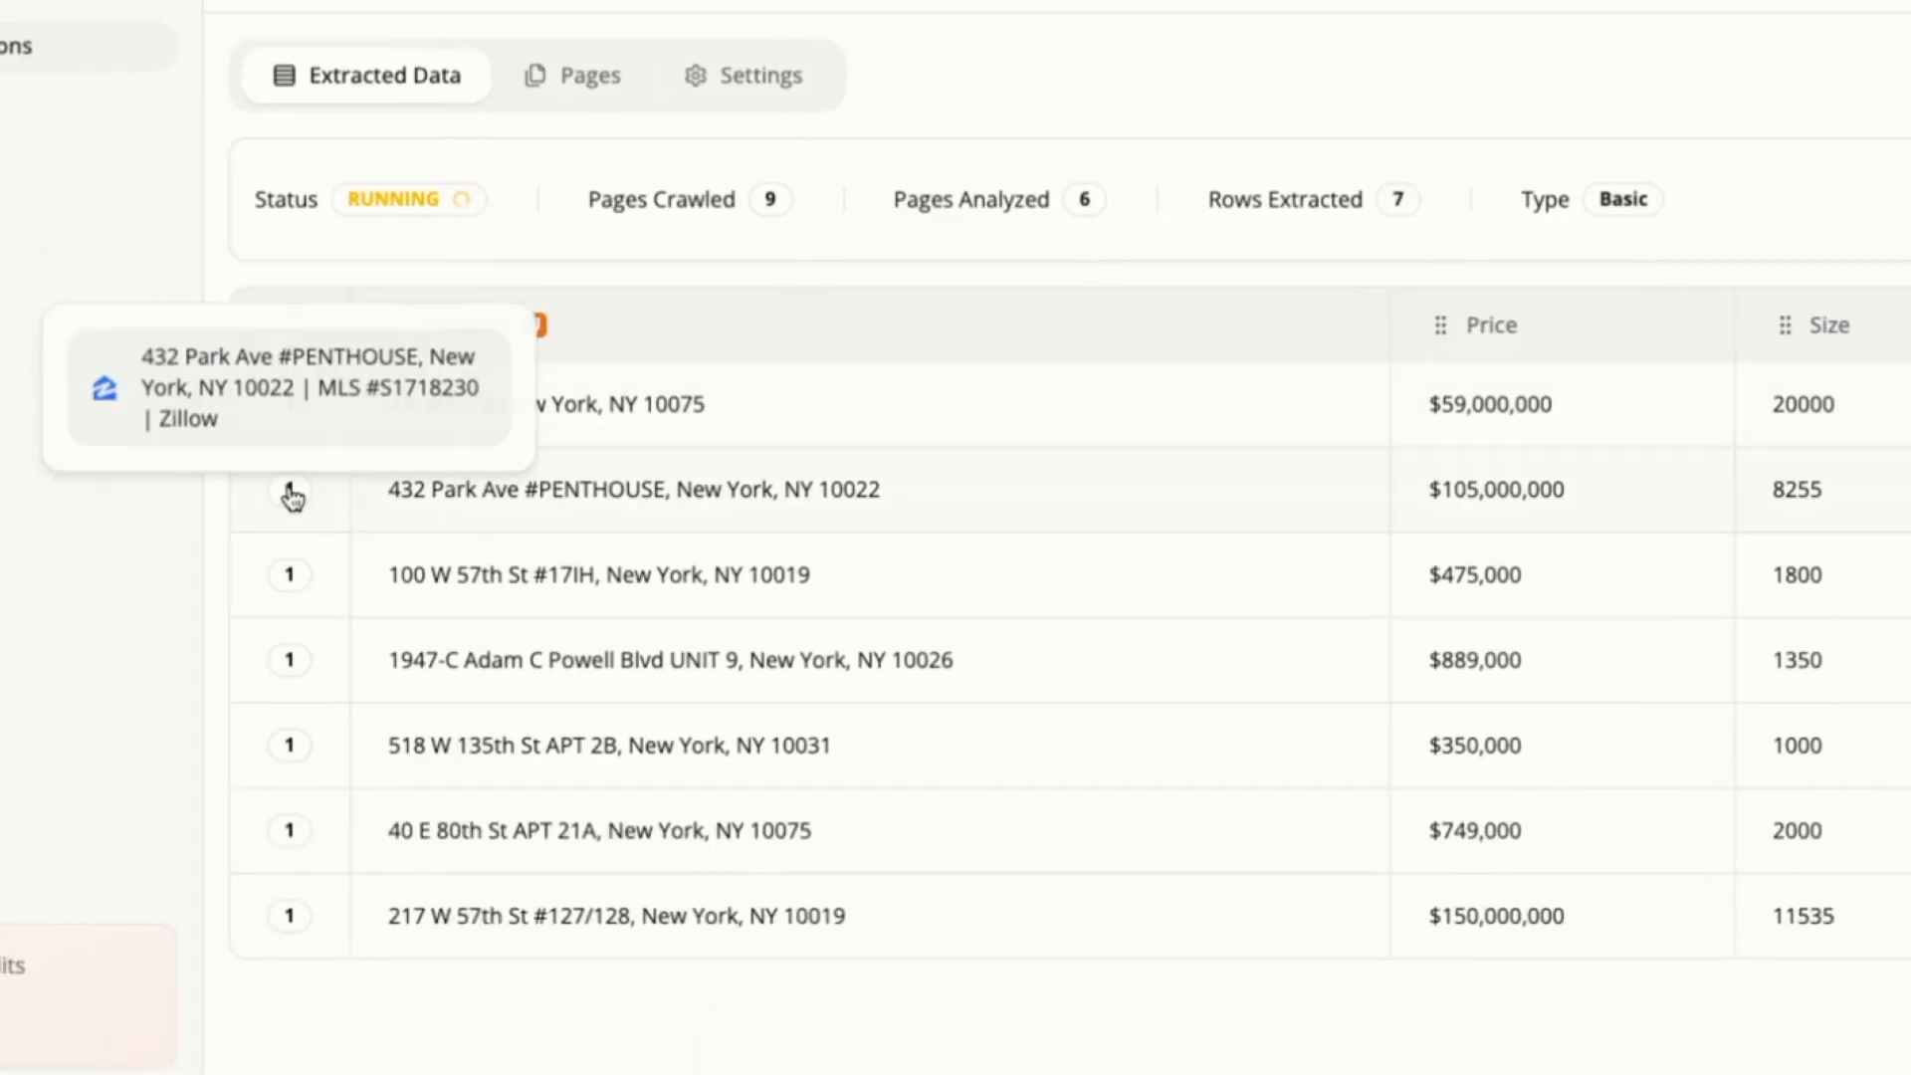